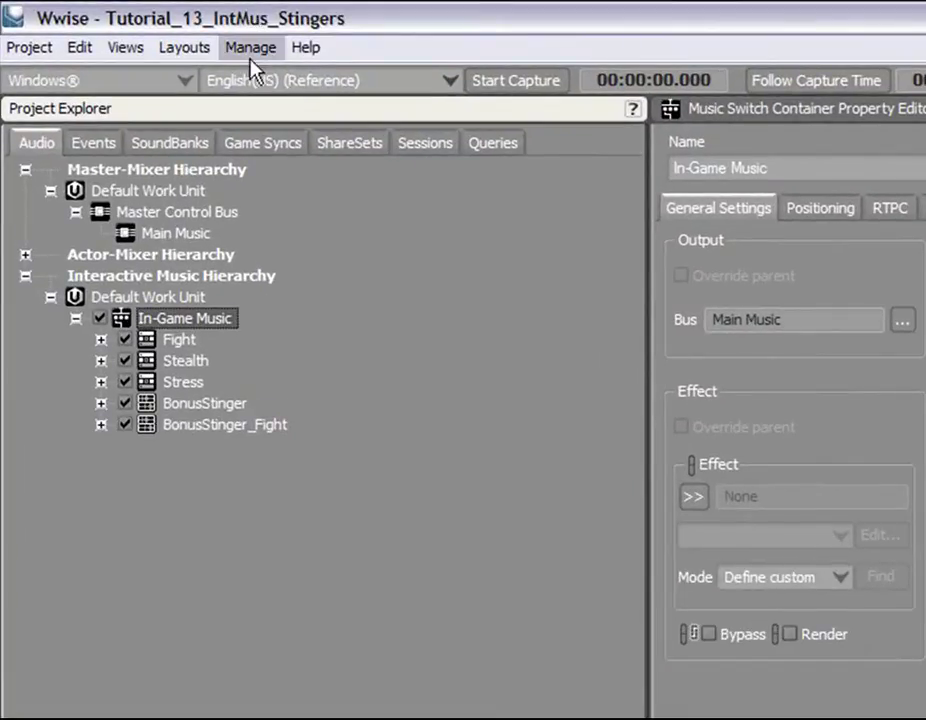
- In Game Syncs, add a trigger named 'Bonus' under the Triggers Default Work Unit
click(258, 145)
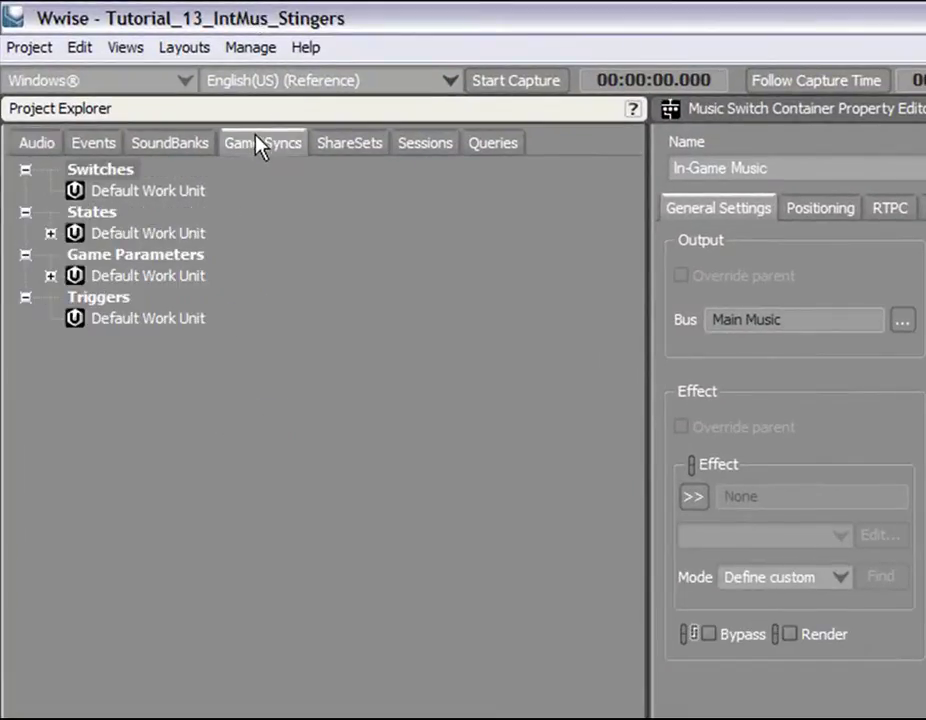
right_click(124, 320)
mouse_move(236, 556)
click(496, 568)
text(Bonus)
key(Return)
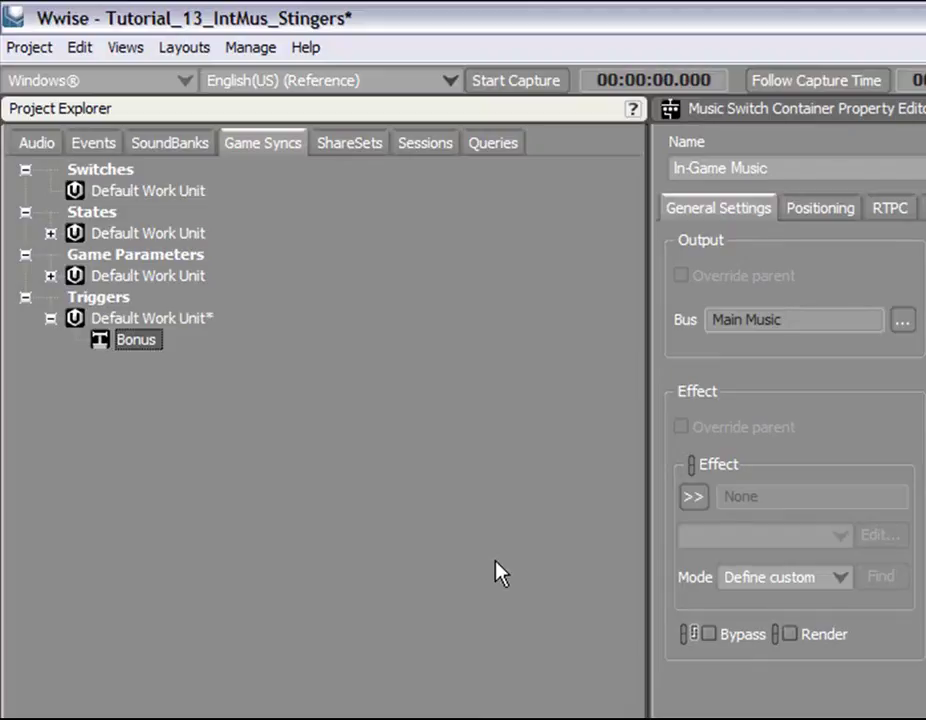
click(293, 485)
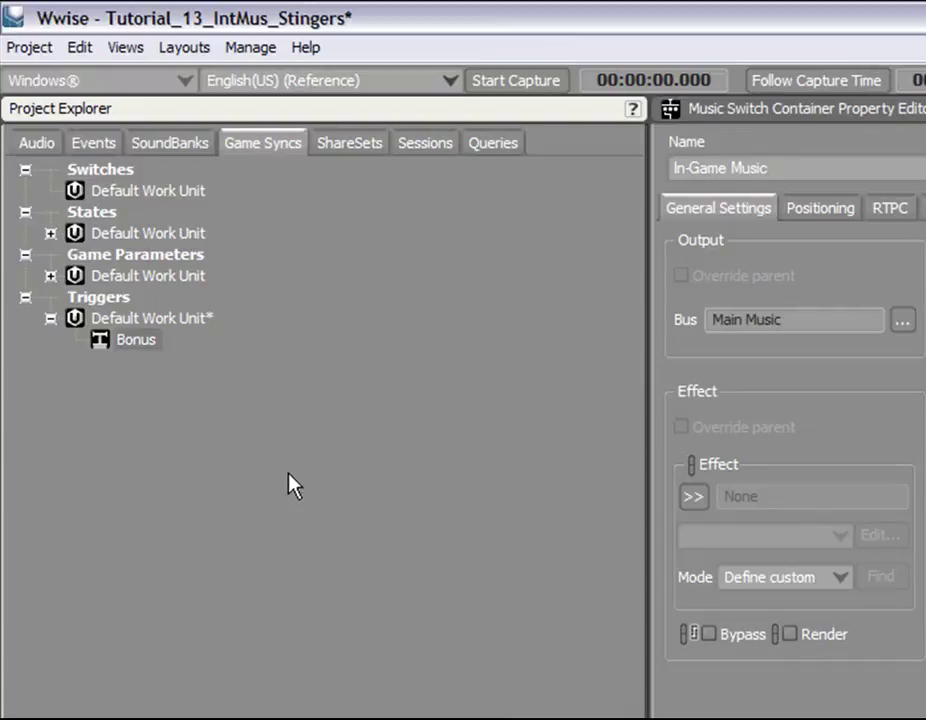
- Select the BonusStinger segment in the Audio hierarchy, play it, then stop playback
click(36, 143)
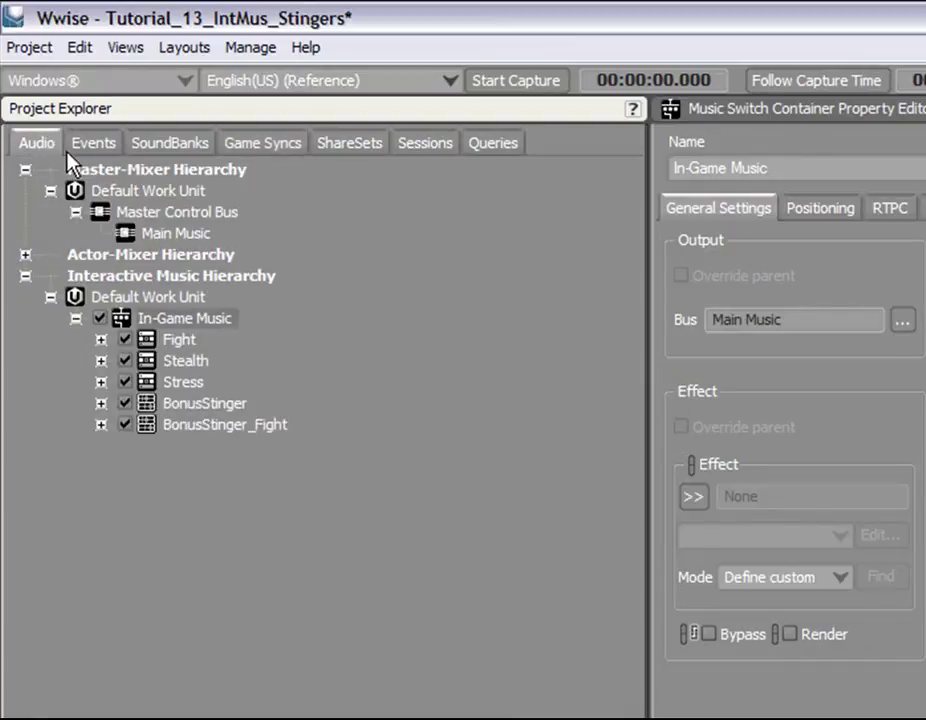
click(200, 412)
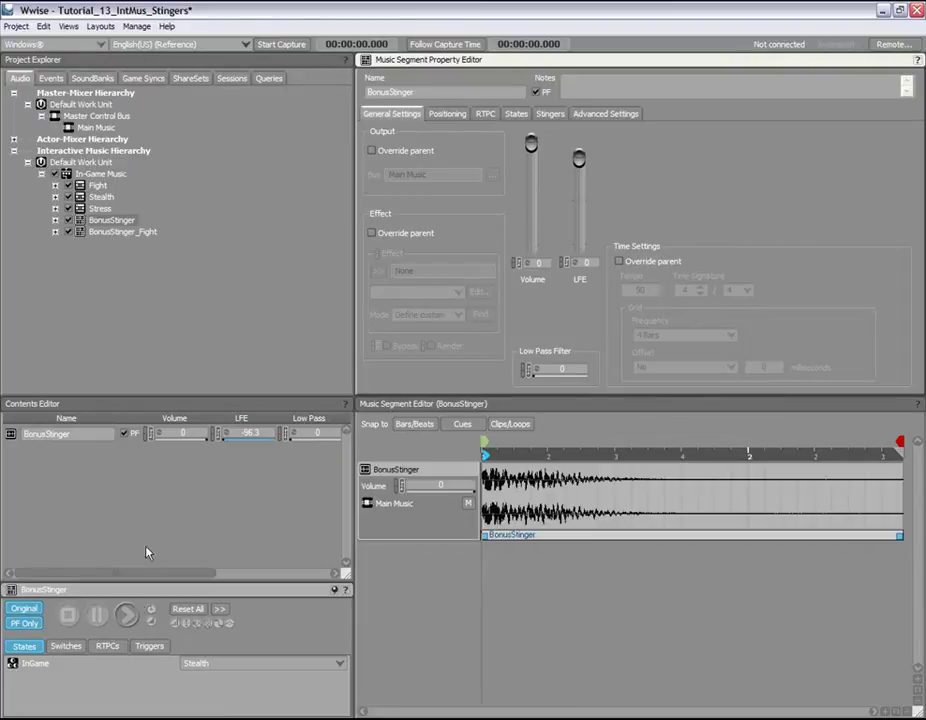
click(128, 615)
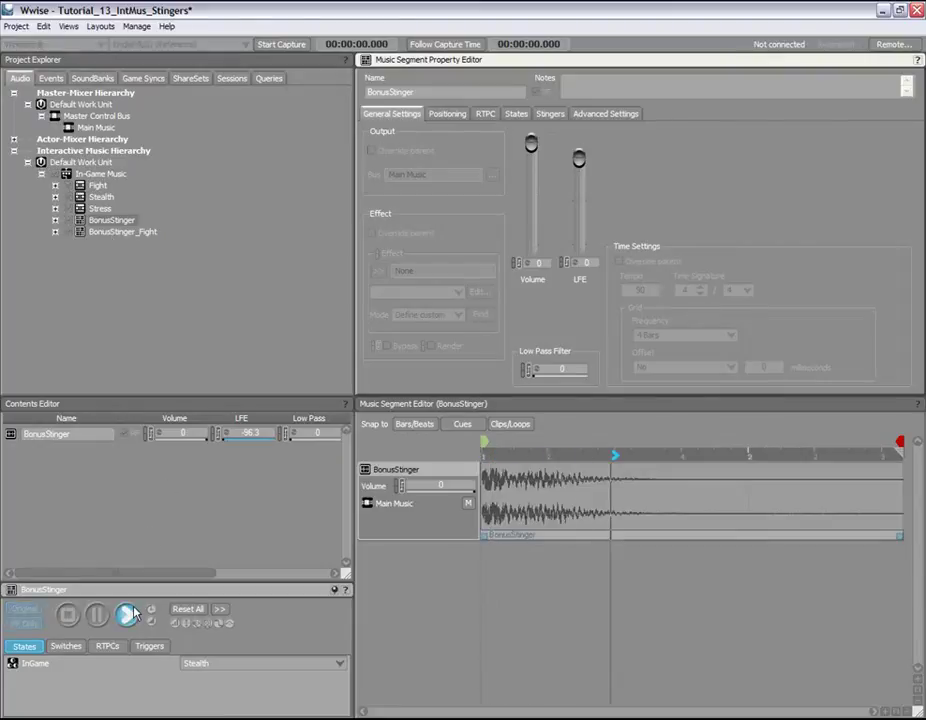
click(72, 616)
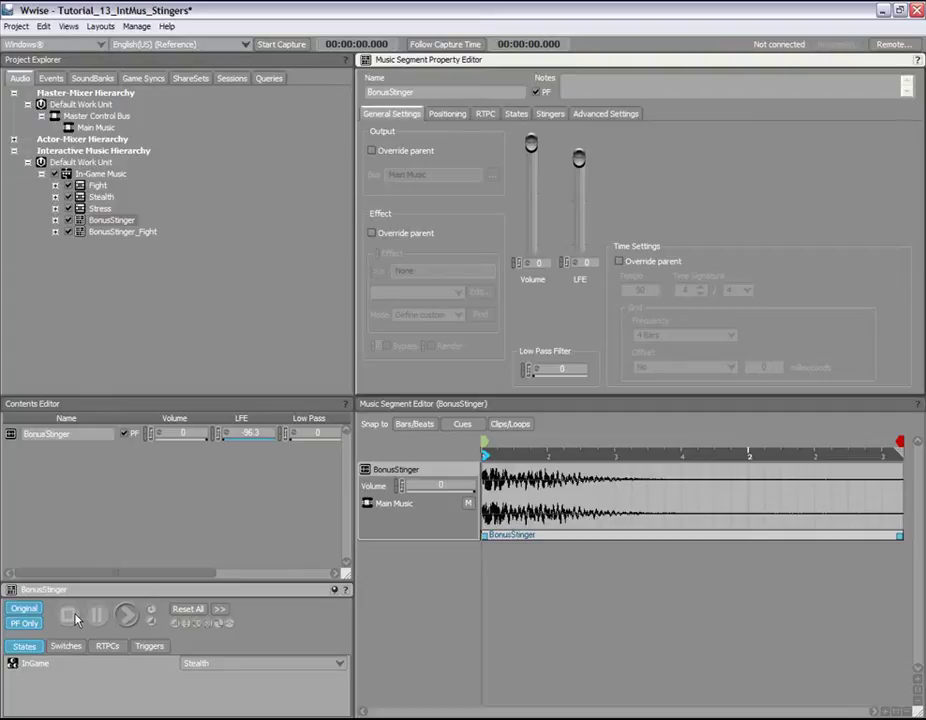
- Add an In-Game Music stinger using the Bonus trigger with BonusStinger as the segment to play
click(100, 173)
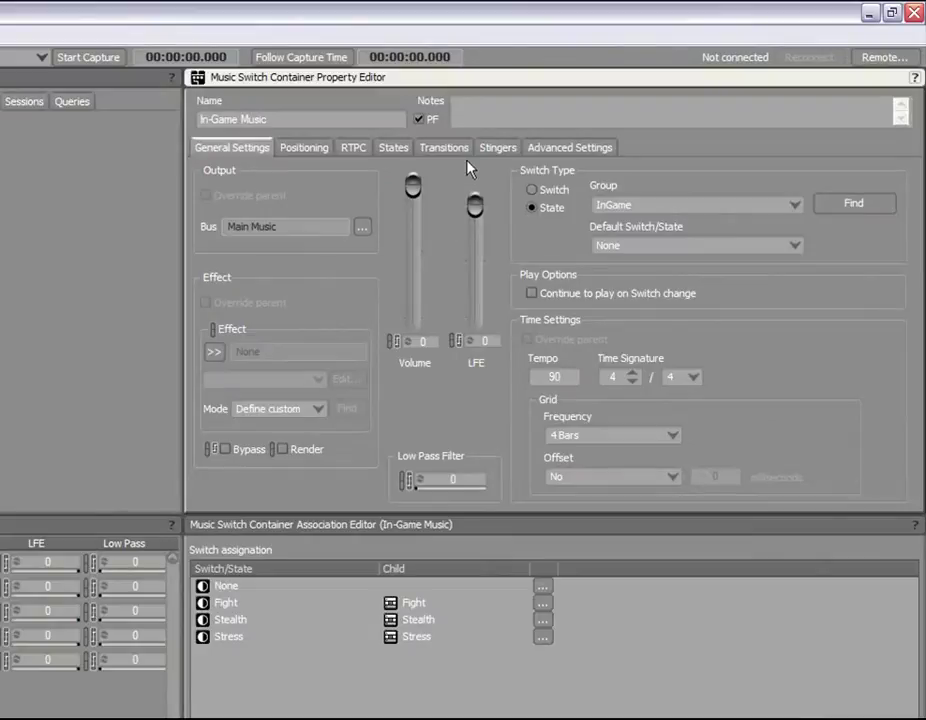
click(497, 148)
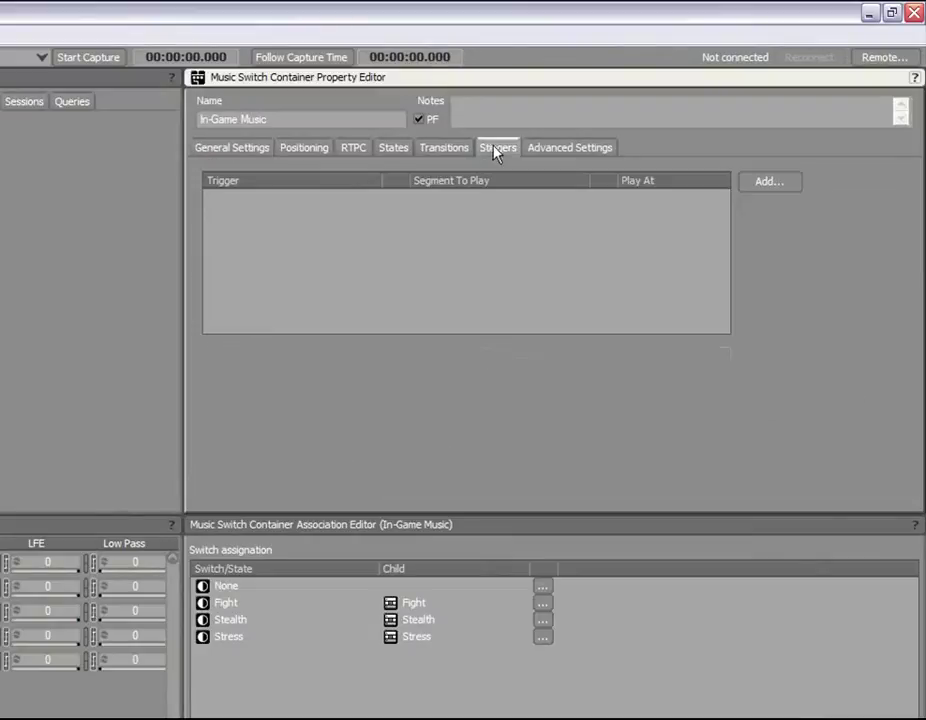
click(768, 182)
double_click(207, 318)
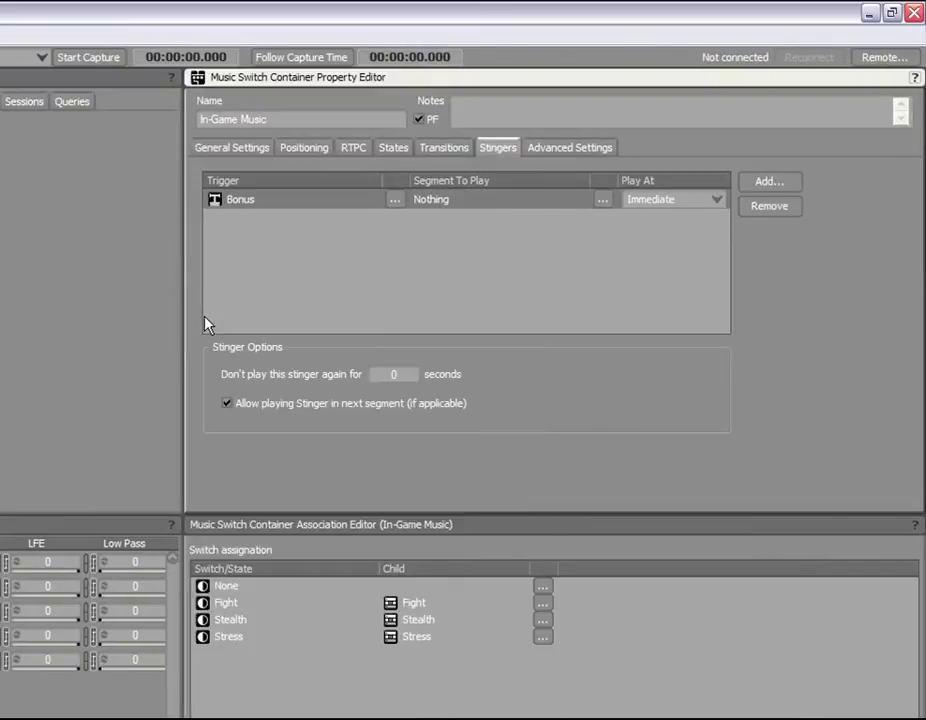
click(608, 199)
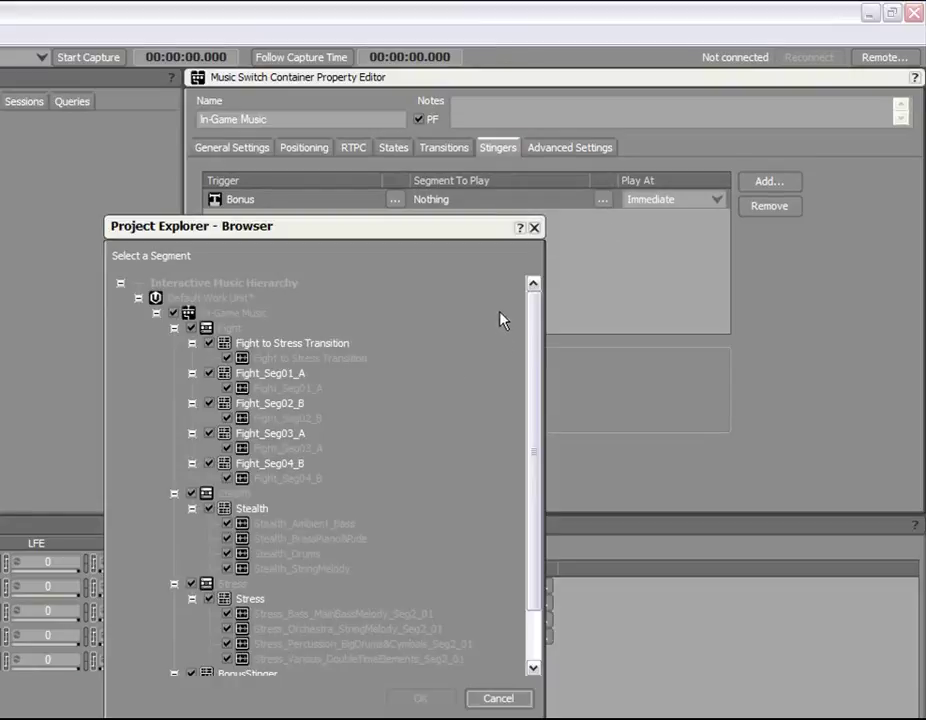
drag(531, 325, 531, 382)
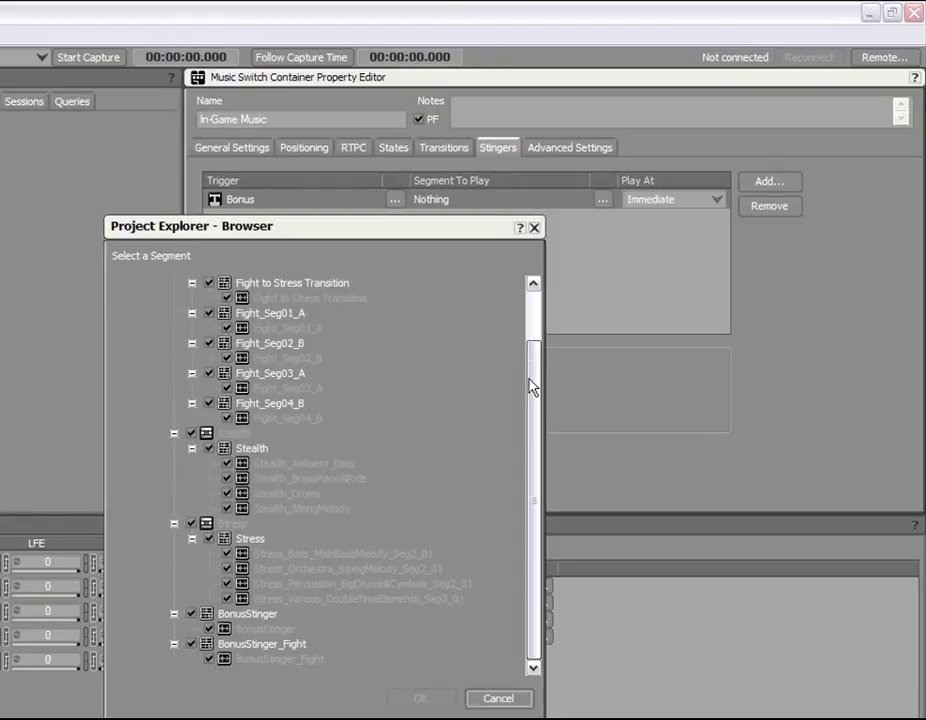
double_click(244, 614)
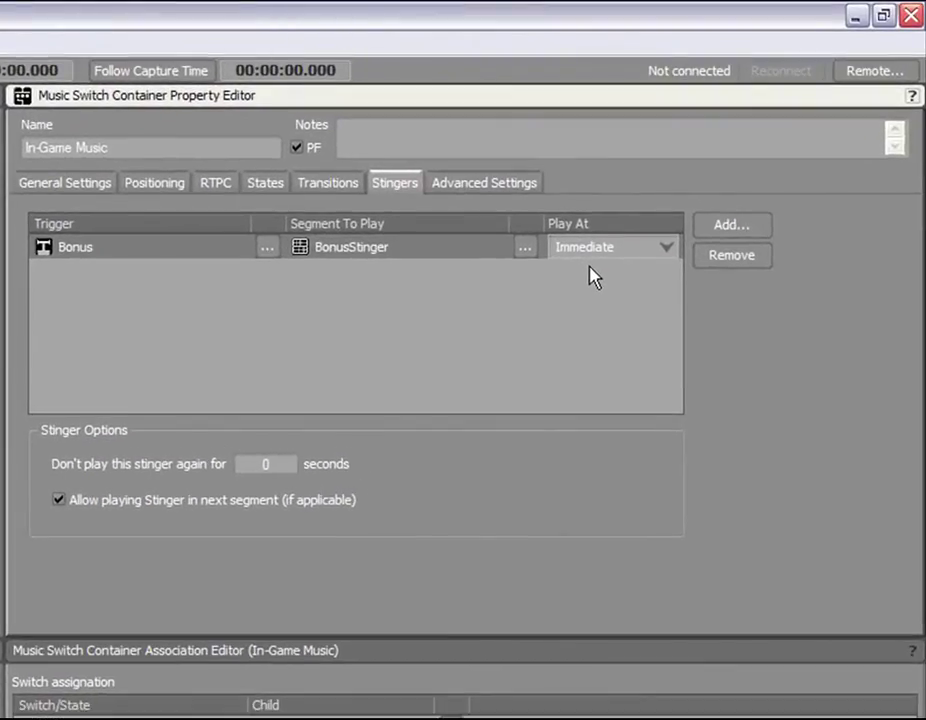
- Set the Bonus stinger to play at Next Beat, then fire Bonus while In-Game Music plays
click(630, 250)
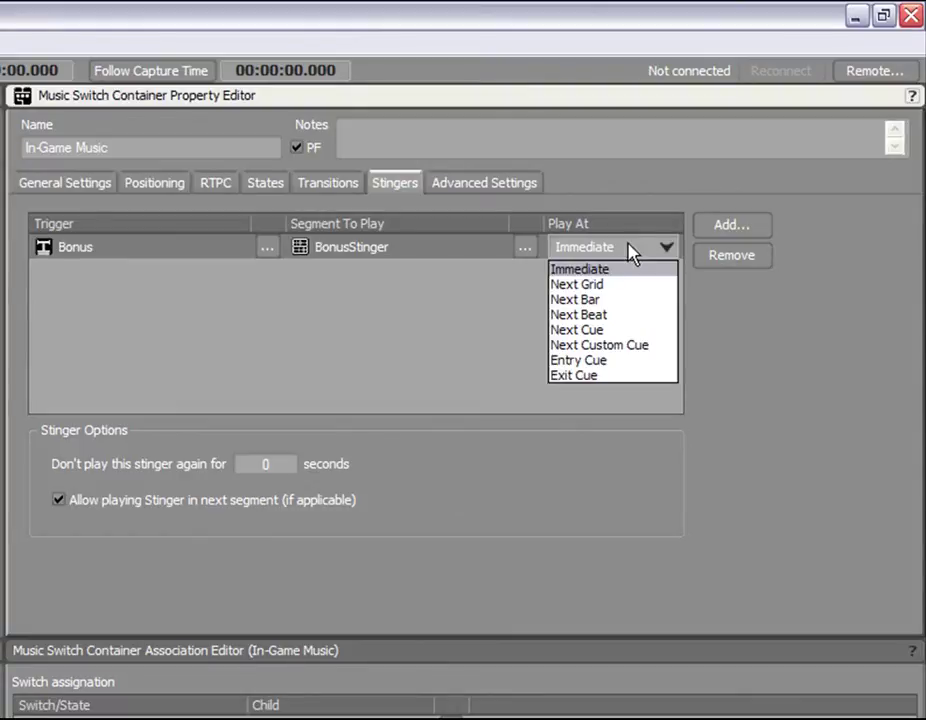
click(630, 316)
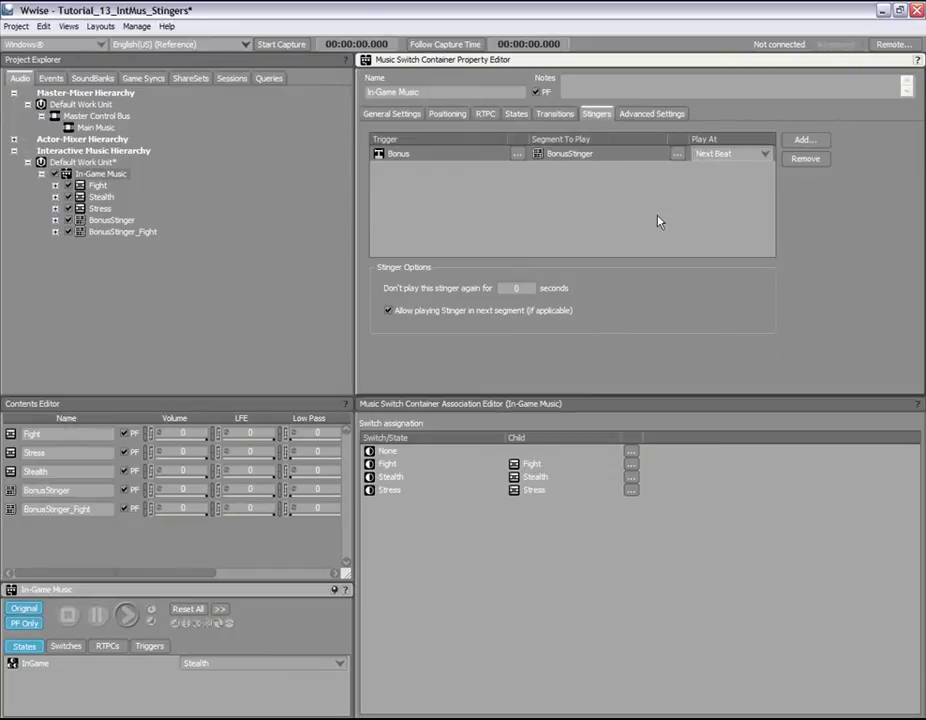
click(150, 647)
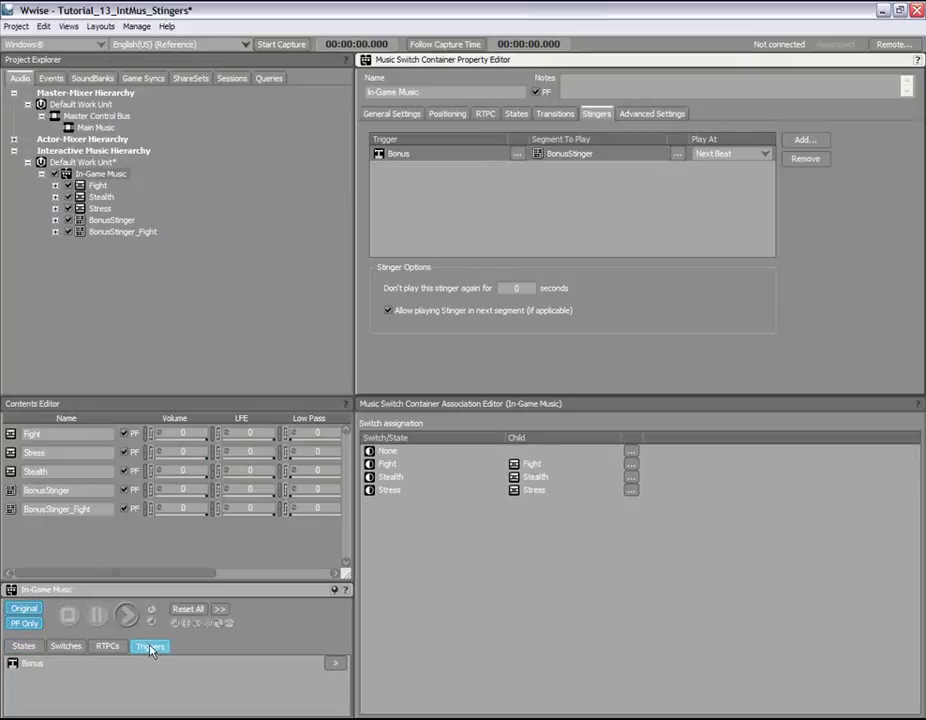
click(126, 615)
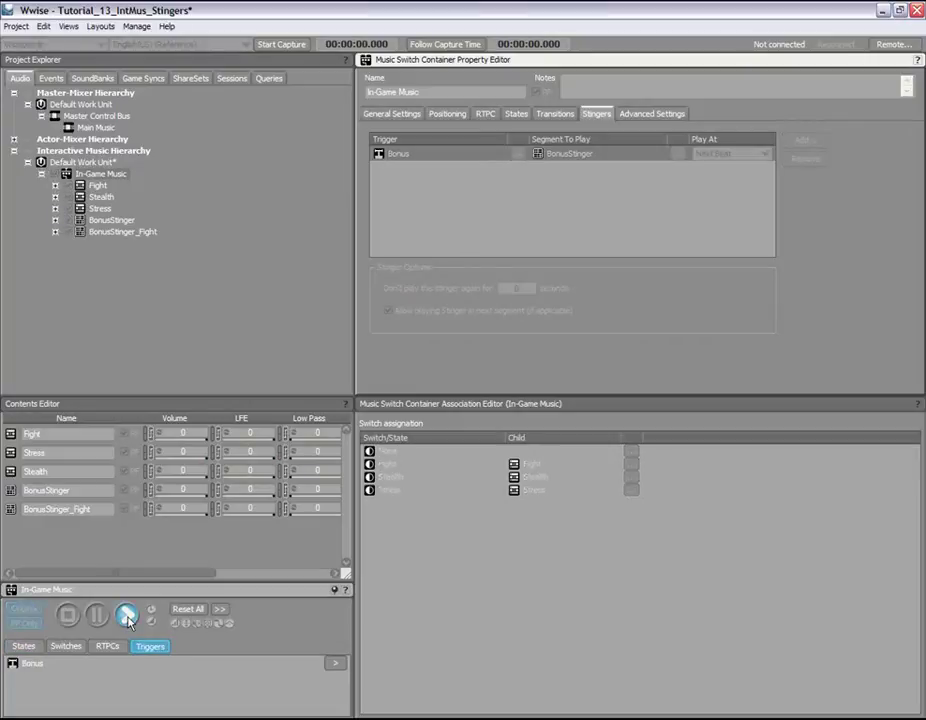
click(333, 665)
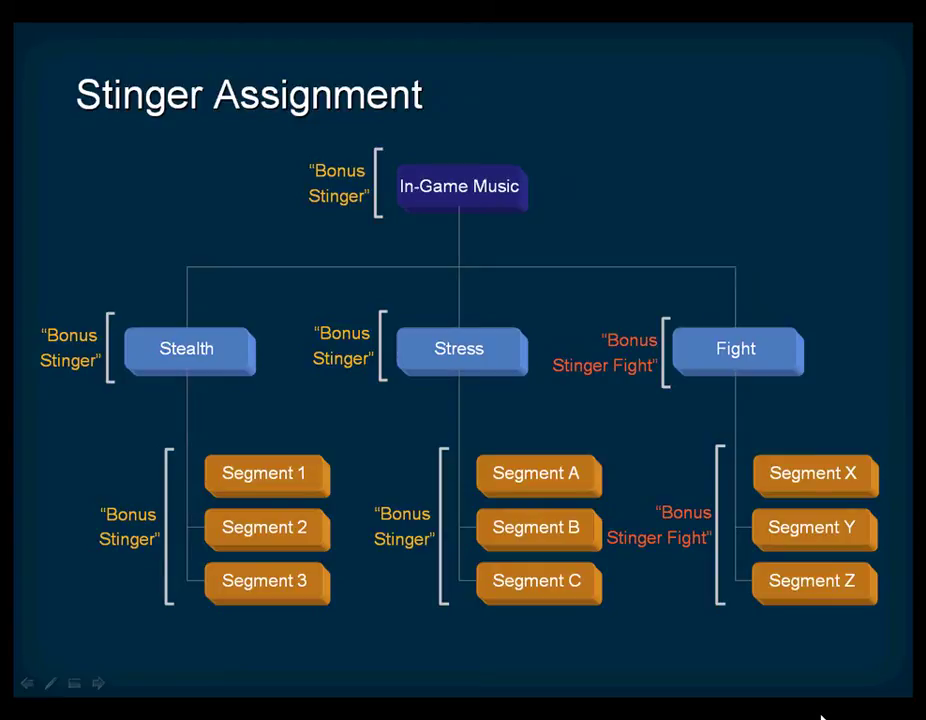
- Advance the Stinger Assignment slide to show Stress with no stinger
key(Right)
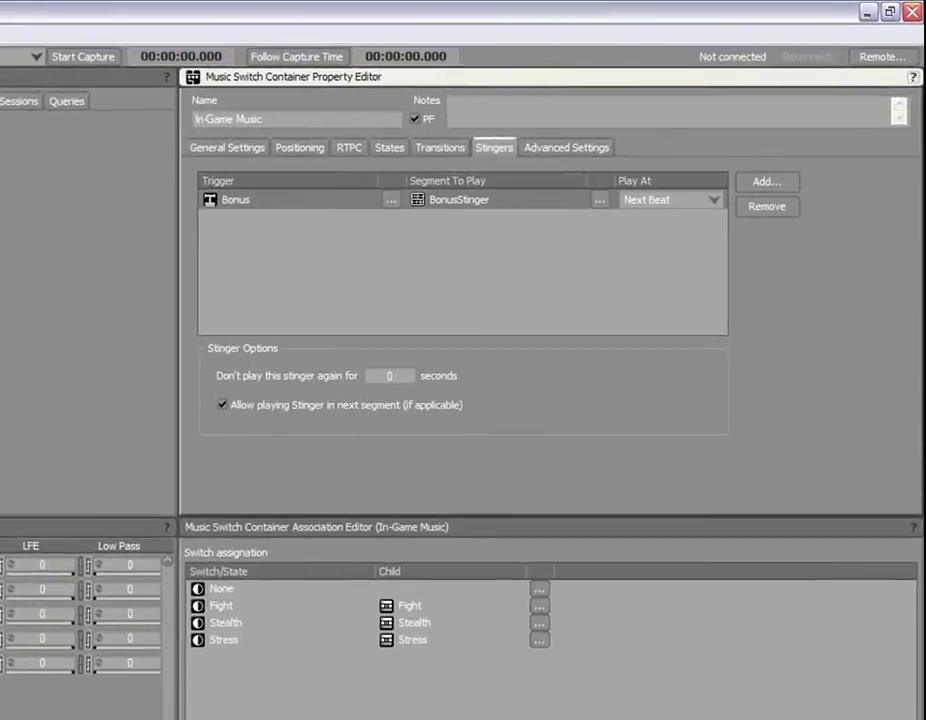
- Add a Fight stinger where the Bonus trigger plays BonusStinger_Fight at Next Beat
key(Down)
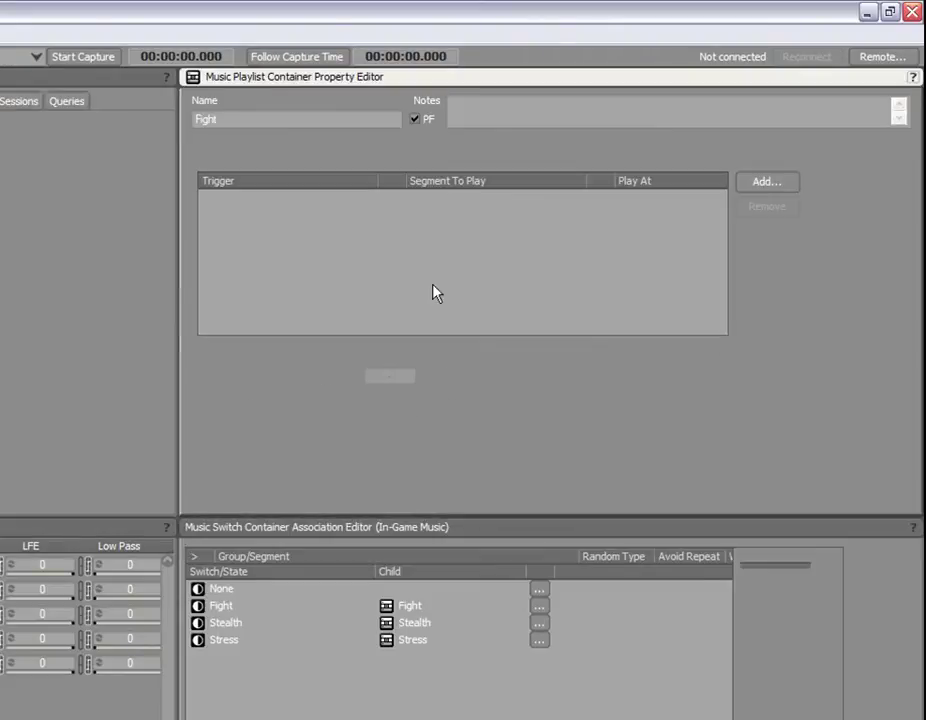
click(765, 183)
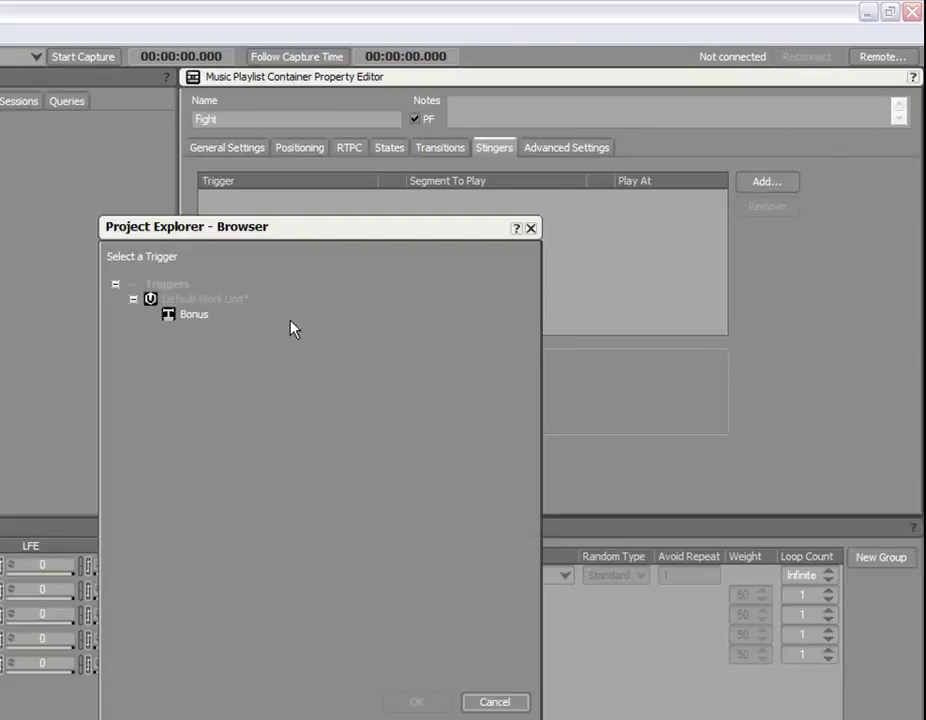
double_click(191, 318)
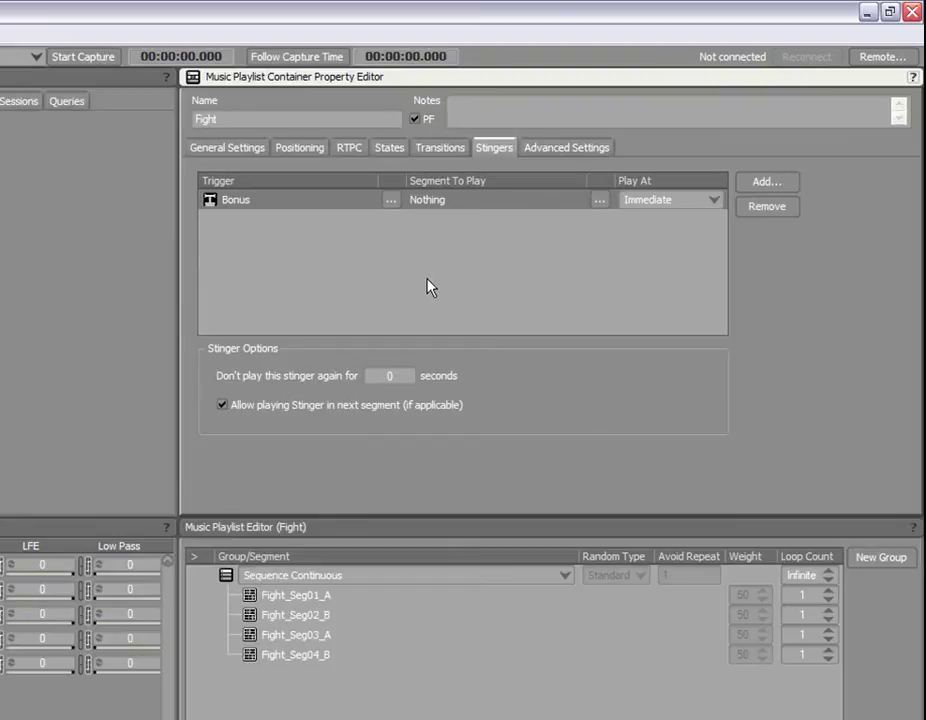
click(599, 200)
drag(527, 337, 527, 449)
click(257, 647)
click(412, 701)
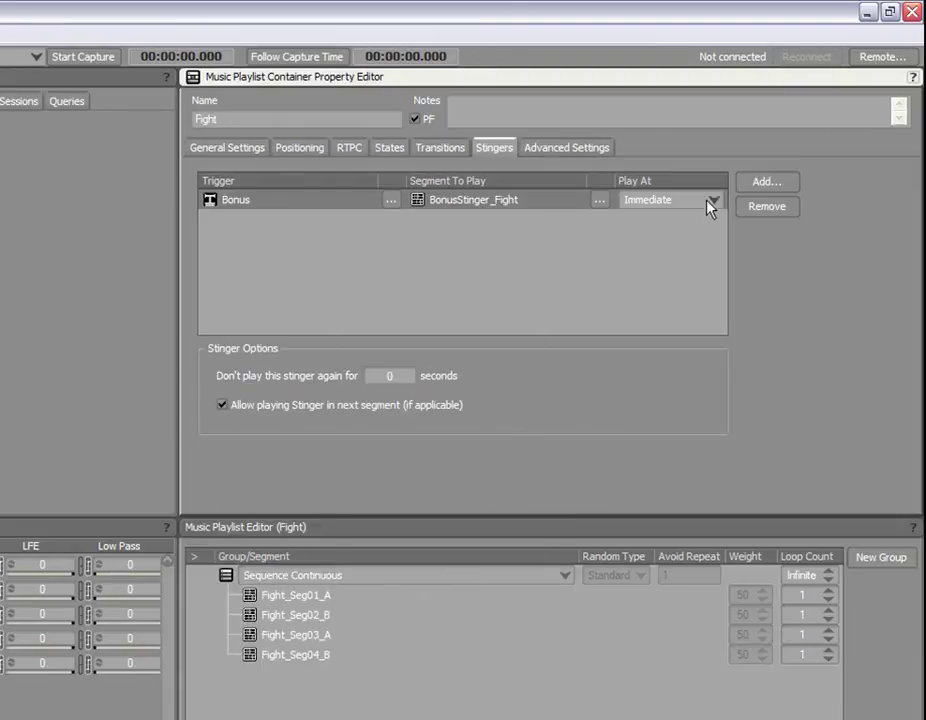
click(709, 203)
click(687, 255)
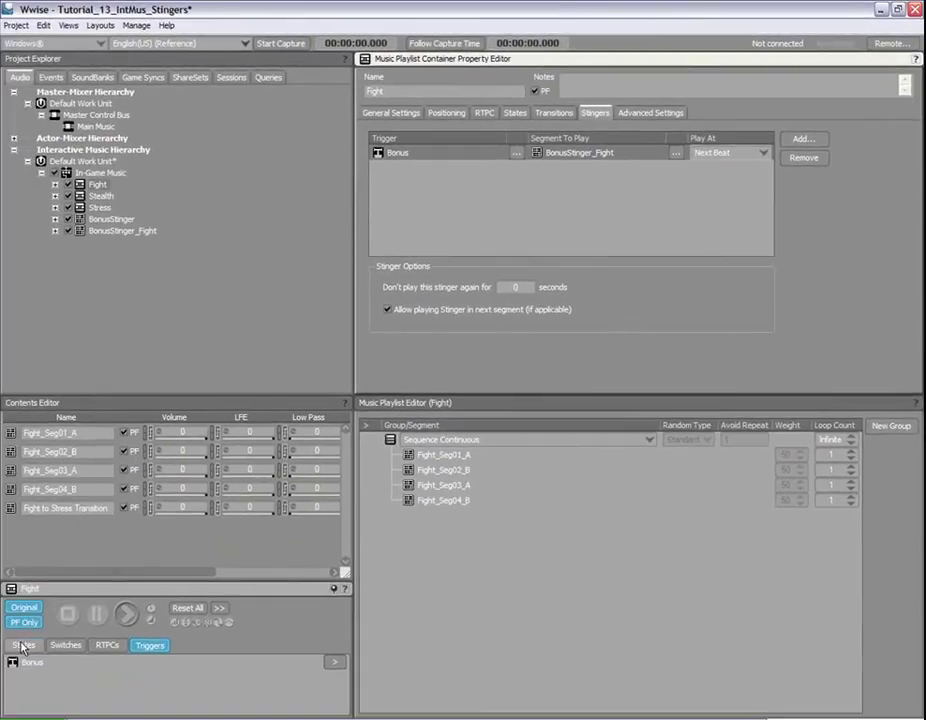
- Set the InGame state to Fight, play and test the Bonus trigger, then switch to the audio files folder
click(22, 646)
click(240, 662)
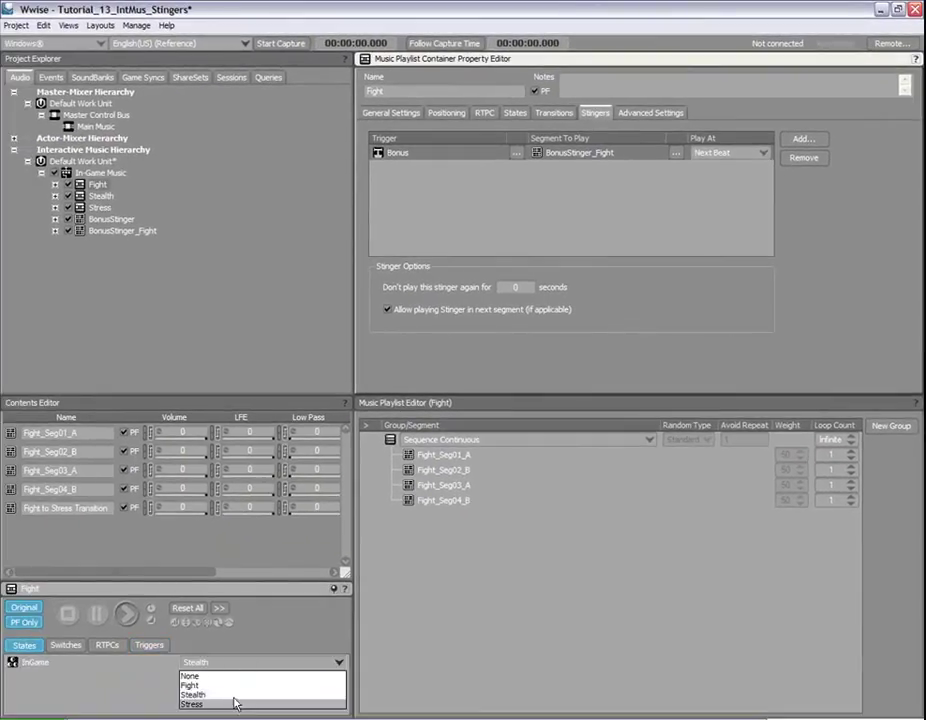
click(236, 686)
key(space)
click(150, 646)
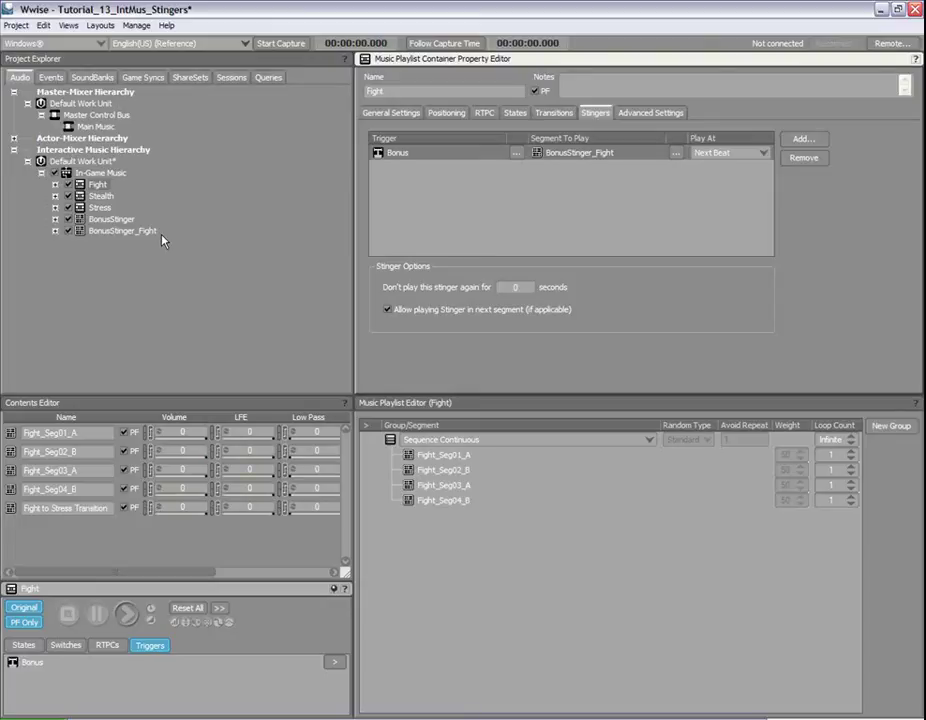
key(alt+Tab)
- Drag Backup Team Arrives.wav onto In-Game Music and import it as new objects
drag(504, 354, 100, 173)
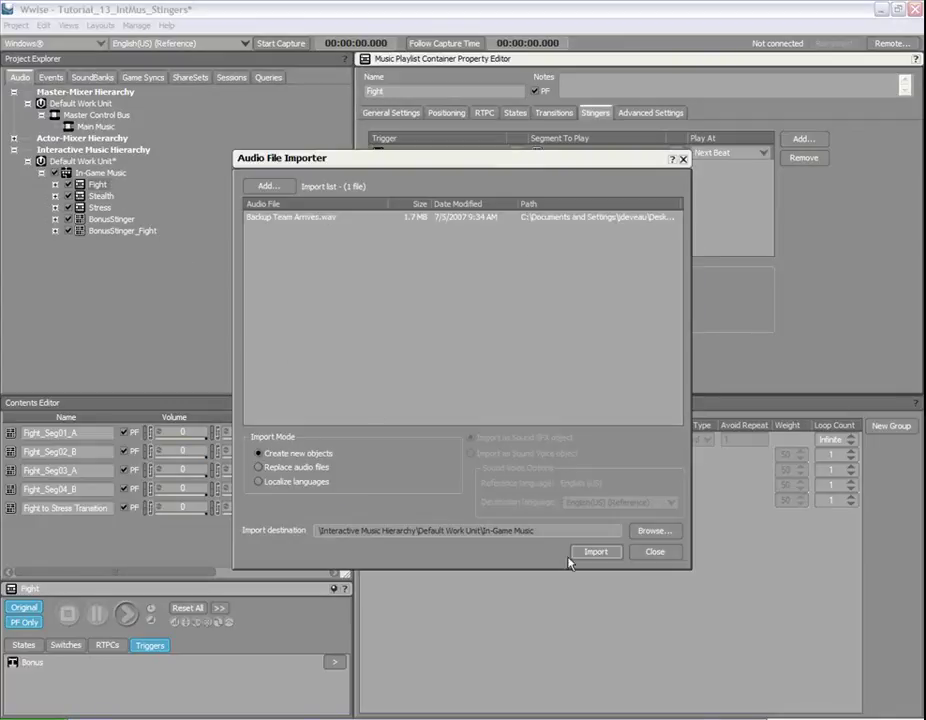
click(594, 553)
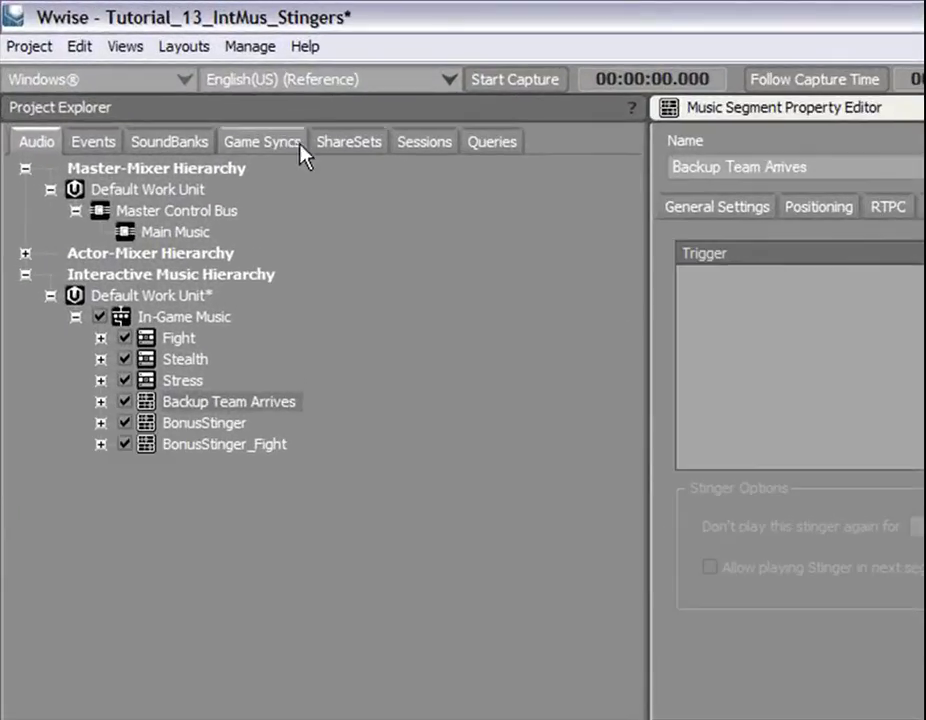
- Add a second trigger named 'Backup Team' under the Triggers Default Work Unit
click(290, 143)
right_click(149, 318)
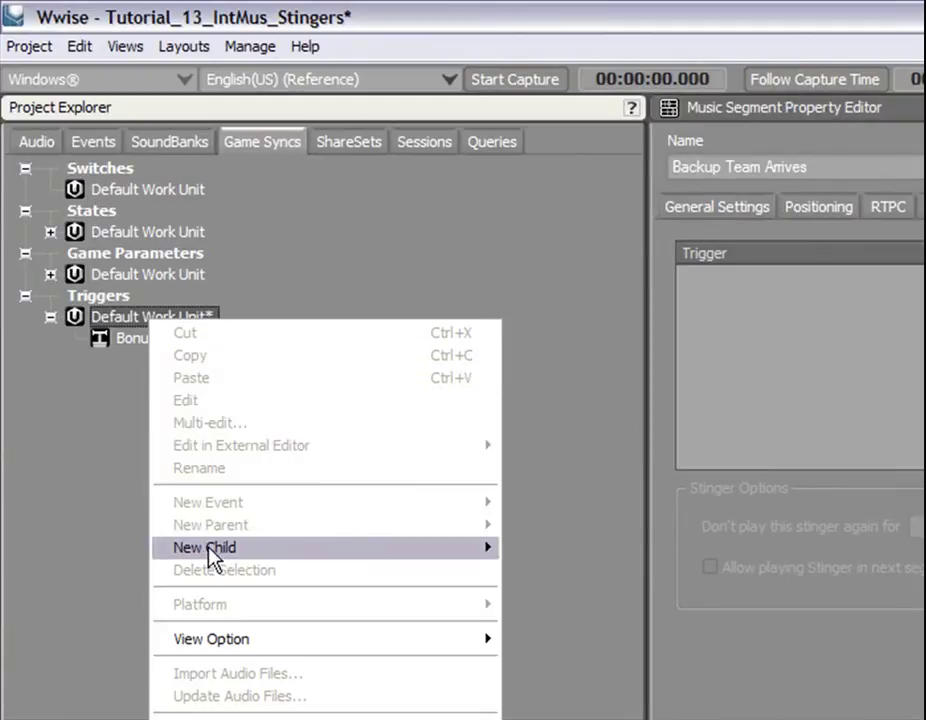
mouse_move(212, 554)
click(529, 572)
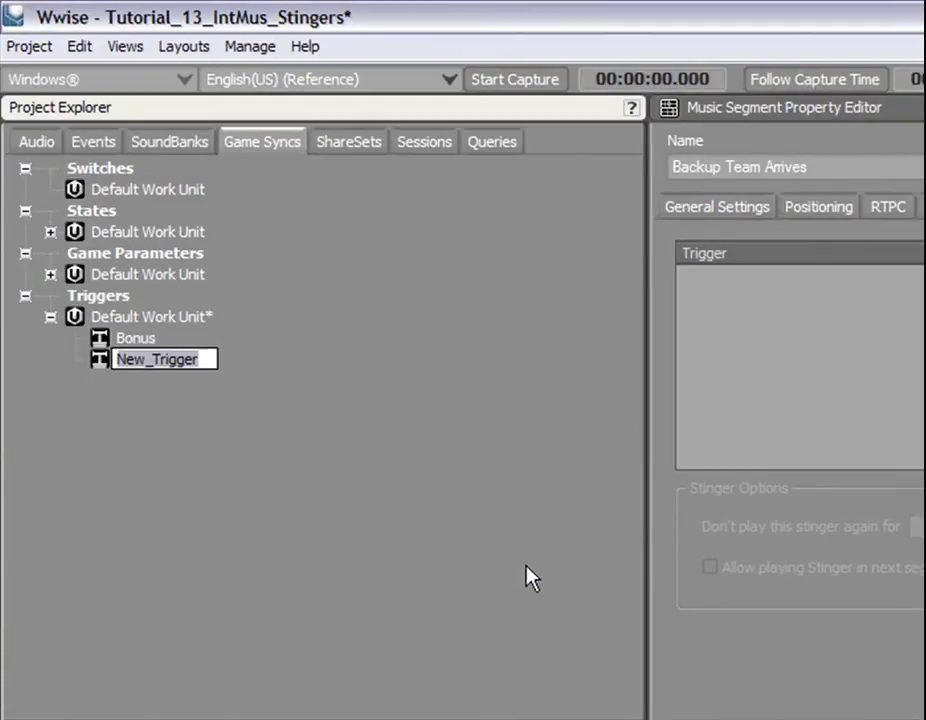
text(Backup Te)
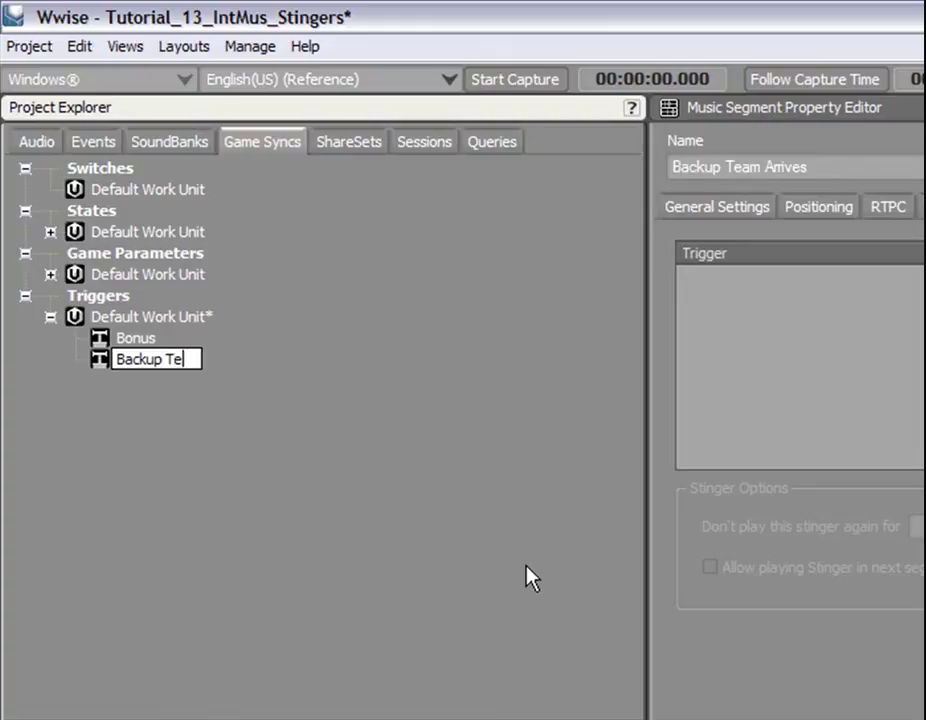
text(am)
click(37, 141)
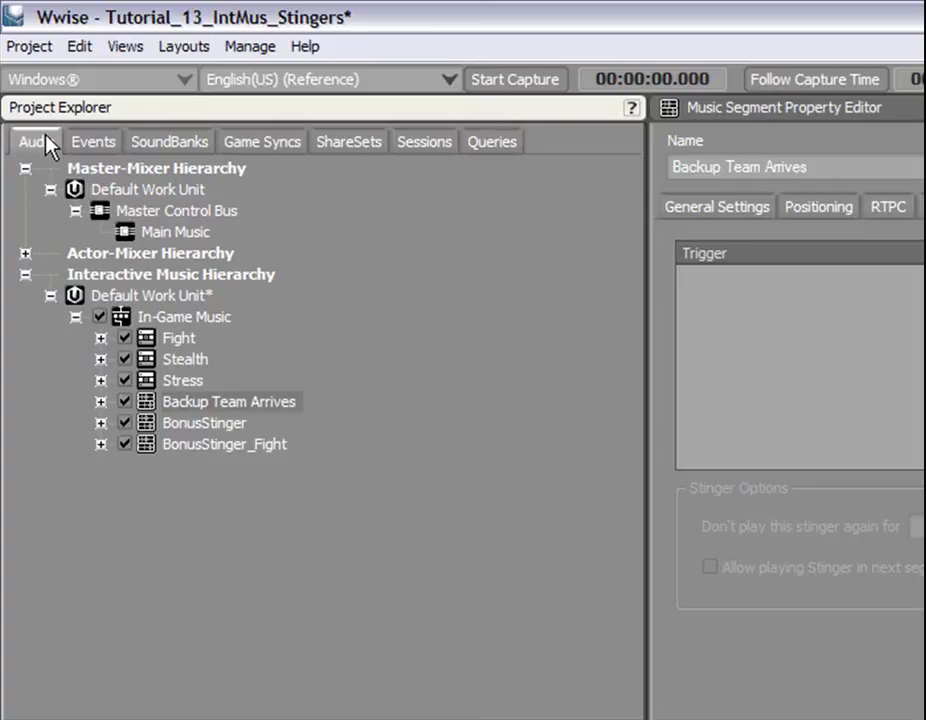
- Add a Fight stinger where Backup_Team plays Backup Team Arrives at Entry Cue
click(148, 340)
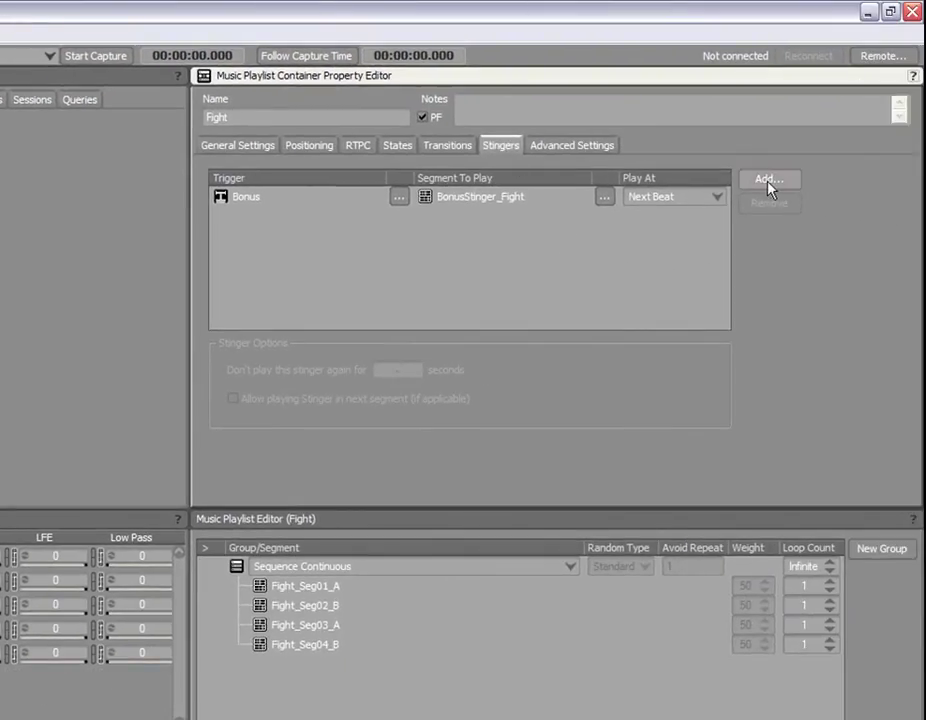
click(770, 186)
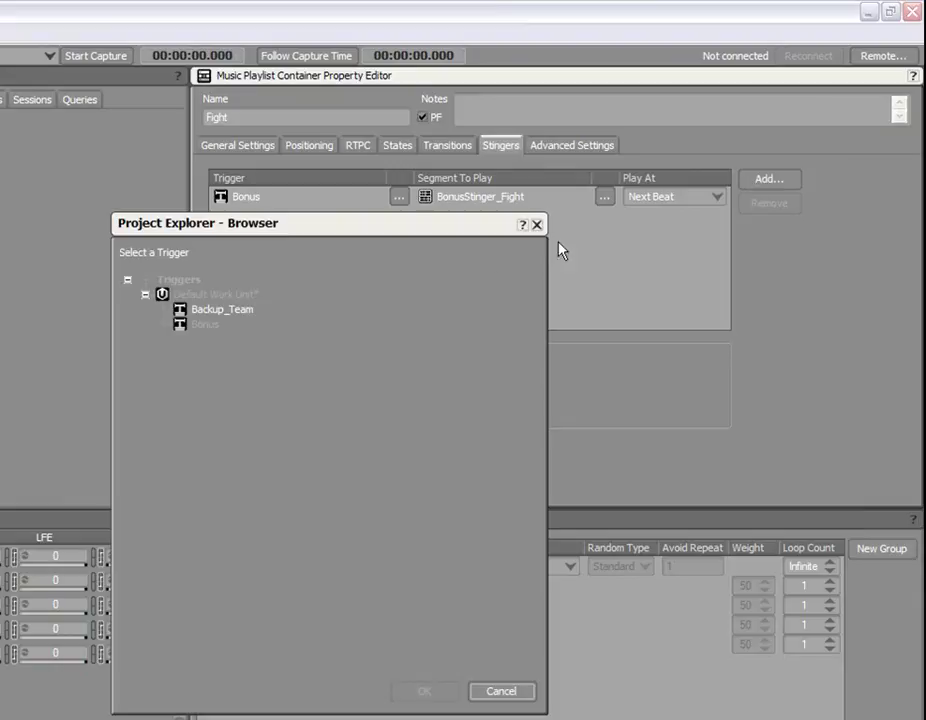
double_click(221, 311)
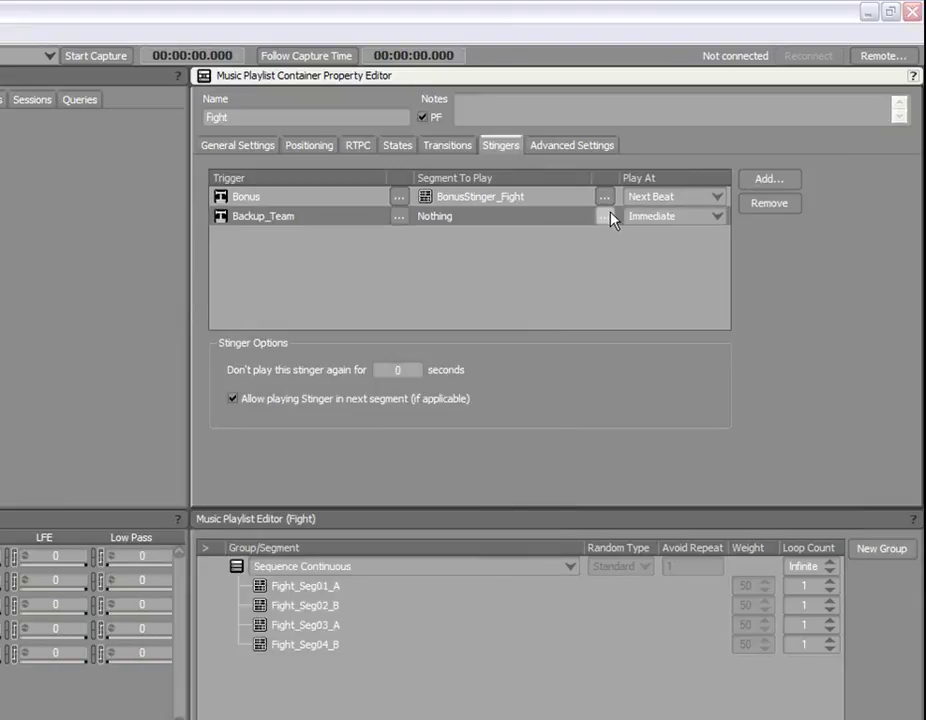
click(604, 216)
drag(529, 335, 523, 490)
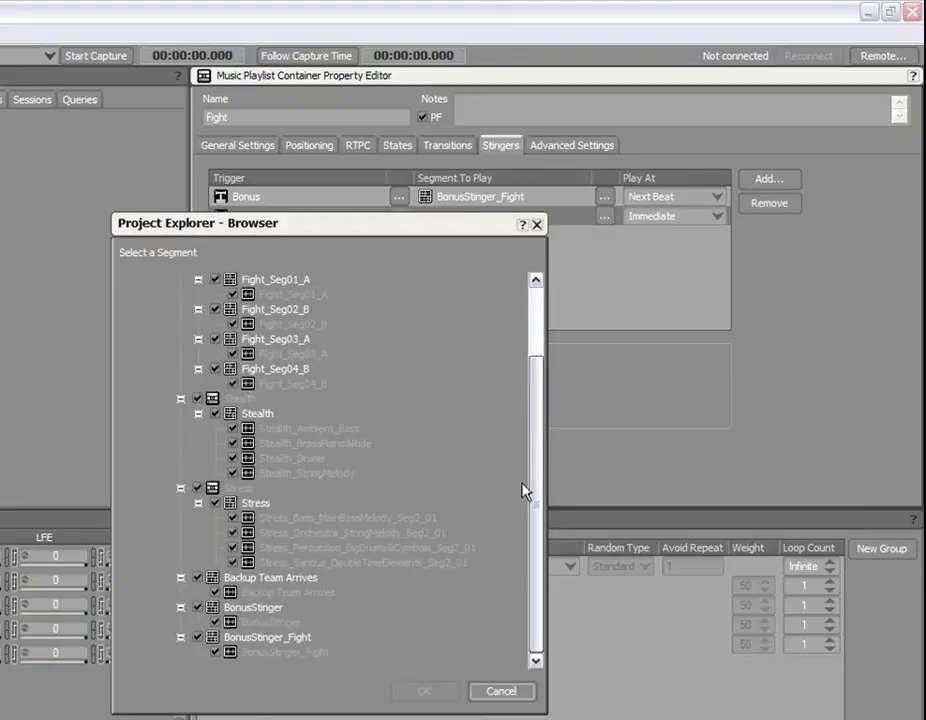
double_click(295, 580)
click(697, 222)
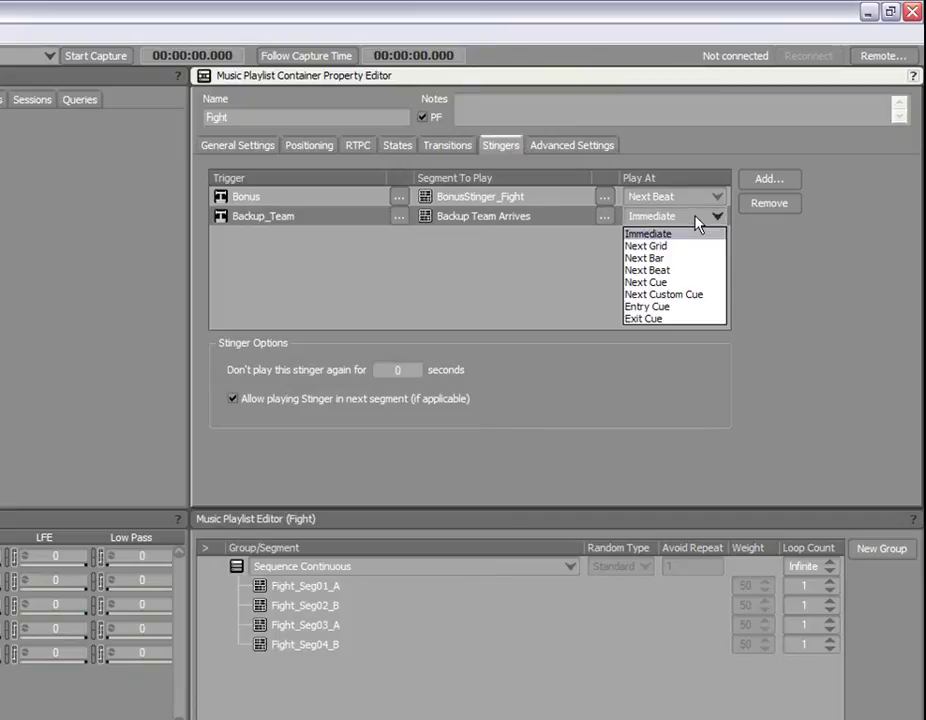
click(688, 307)
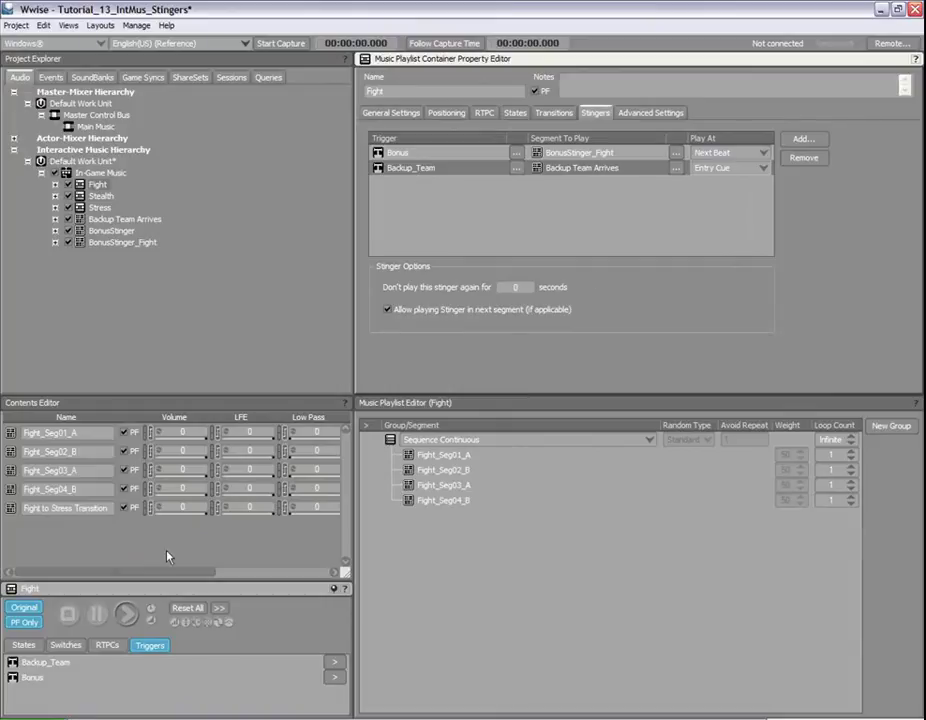
click(126, 614)
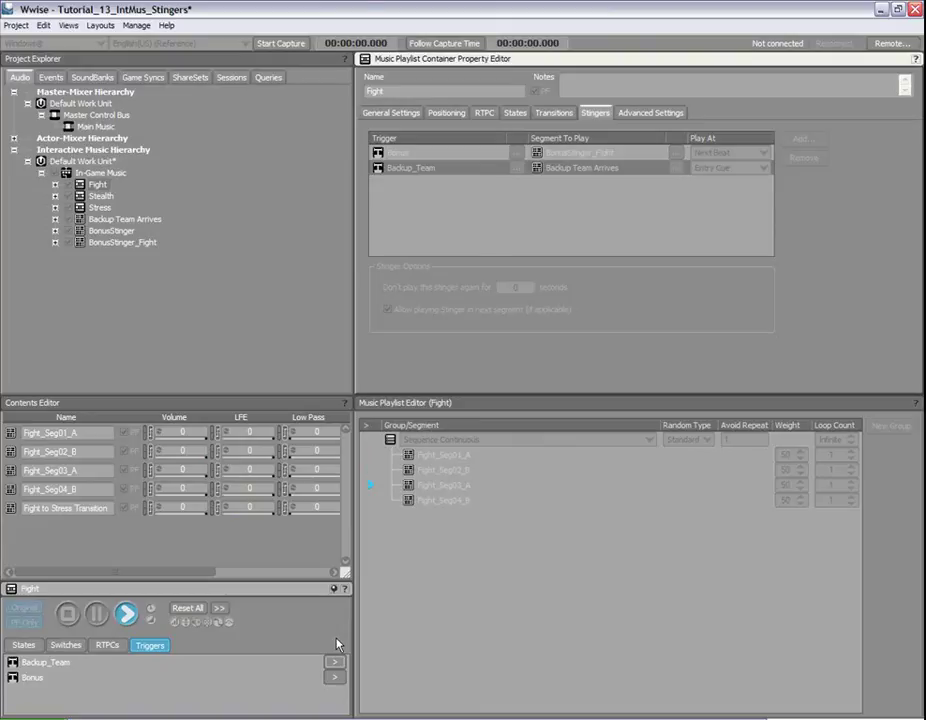
click(67, 615)
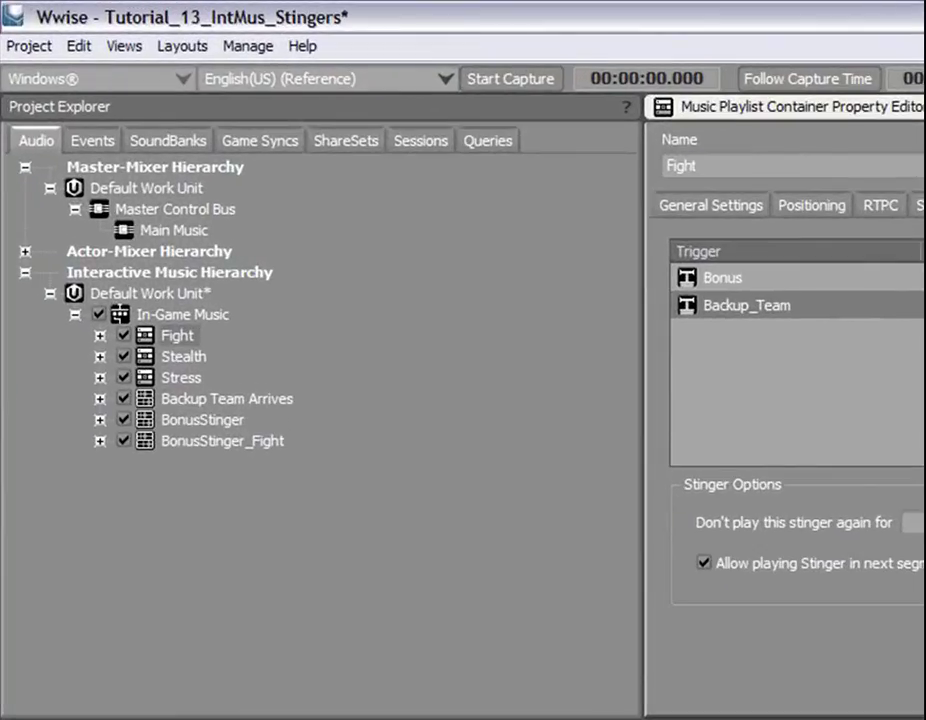
- Add a child Control Bus named 'Backup Theme' to the Master Control Bus
right_click(190, 222)
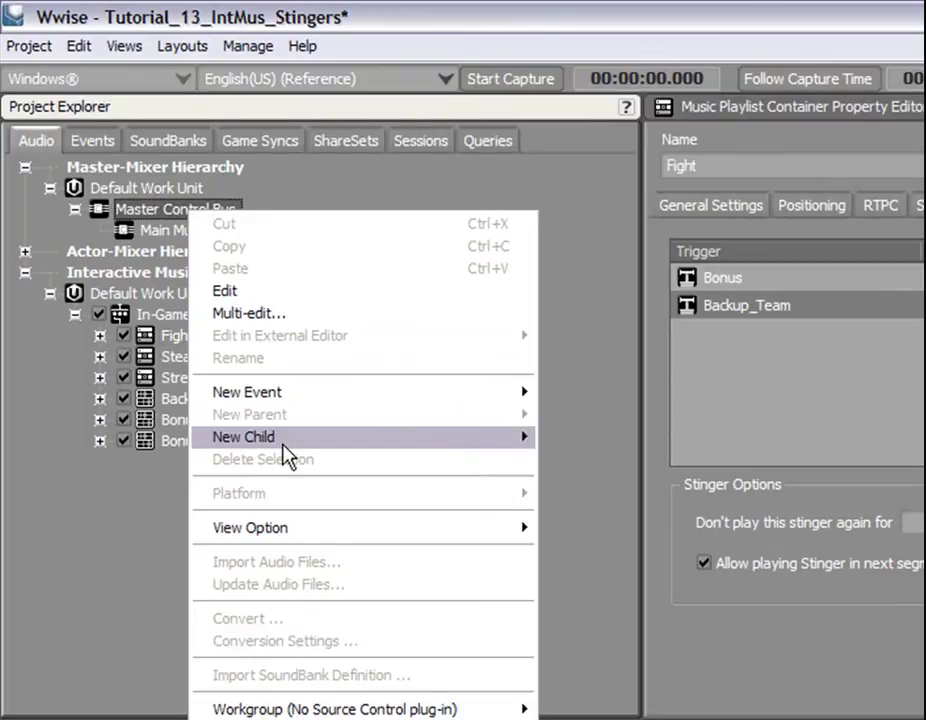
mouse_move(285, 437)
click(558, 445)
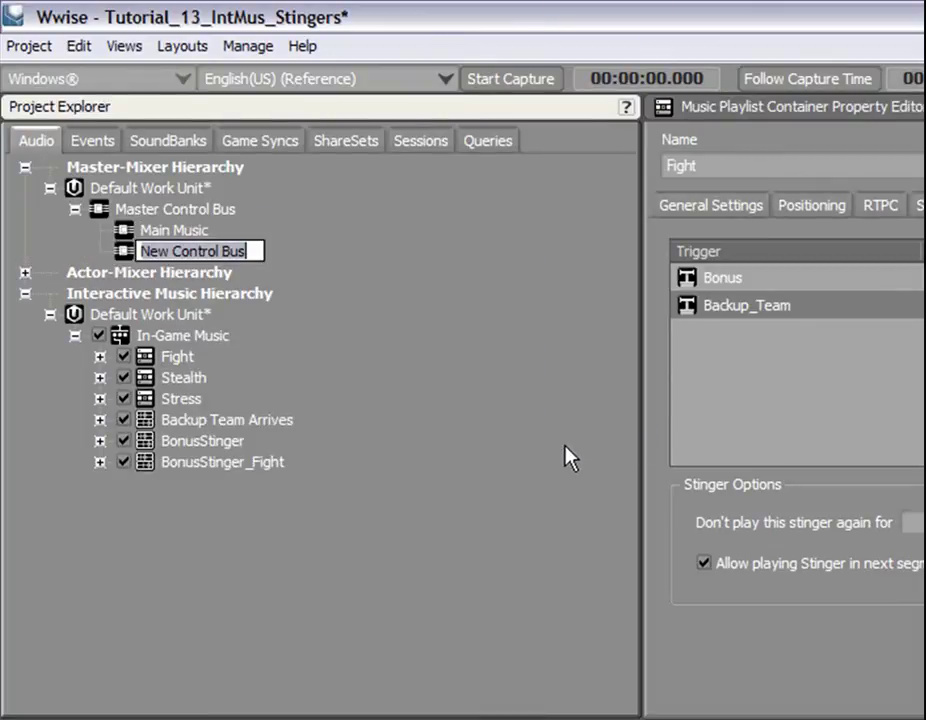
text(Backup T)
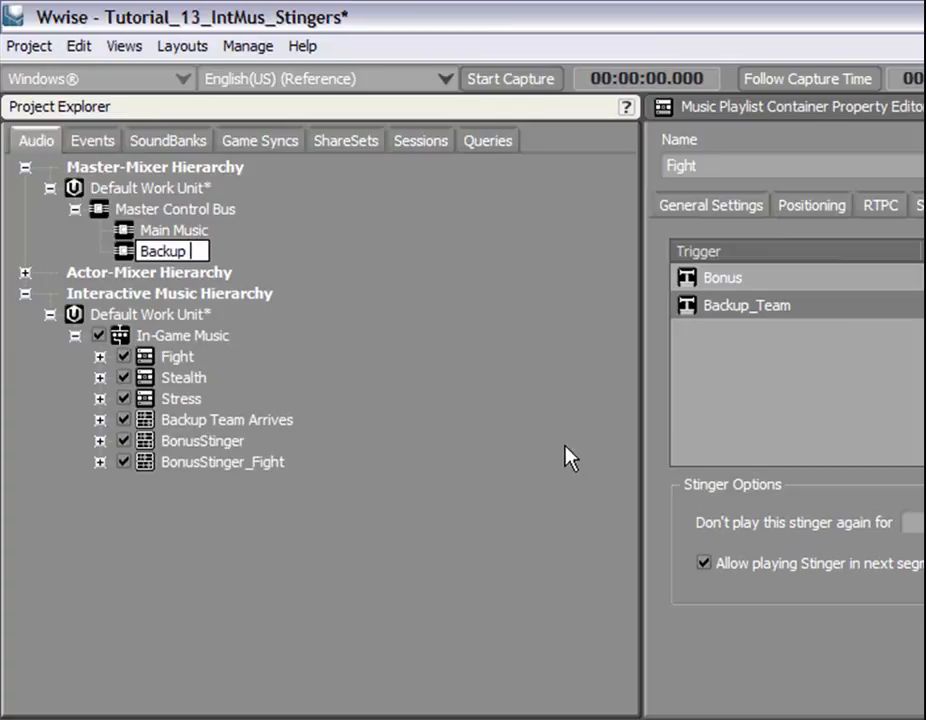
text(heme)
key(Return)
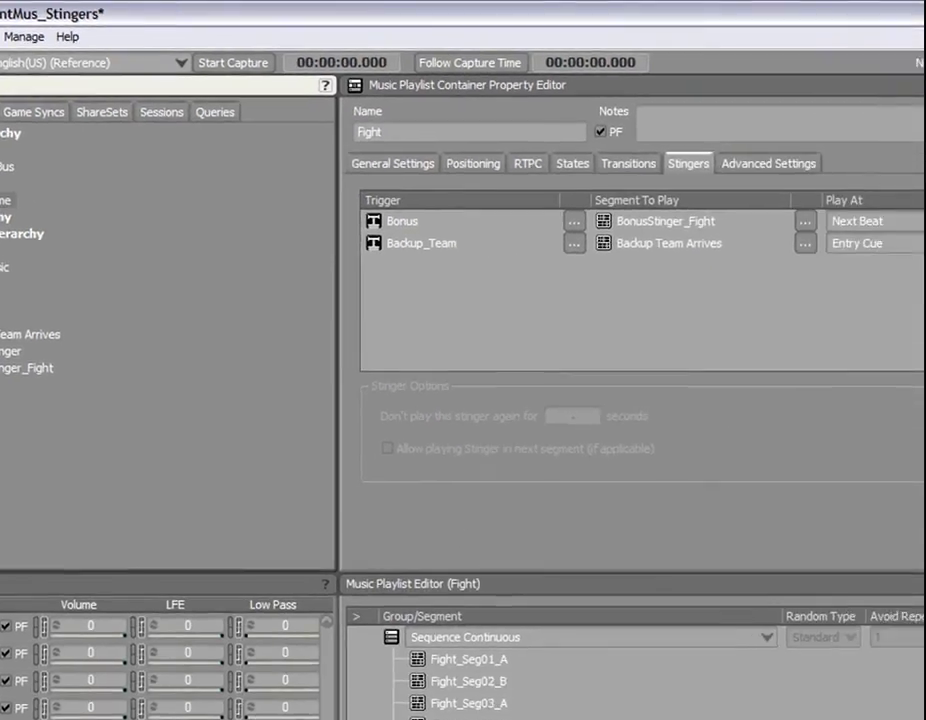
- Make Backup Theme auto-duck Main Music by -12 volume with 0.5 fade out and fade in
click(127, 254)
click(568, 283)
double_click(176, 310)
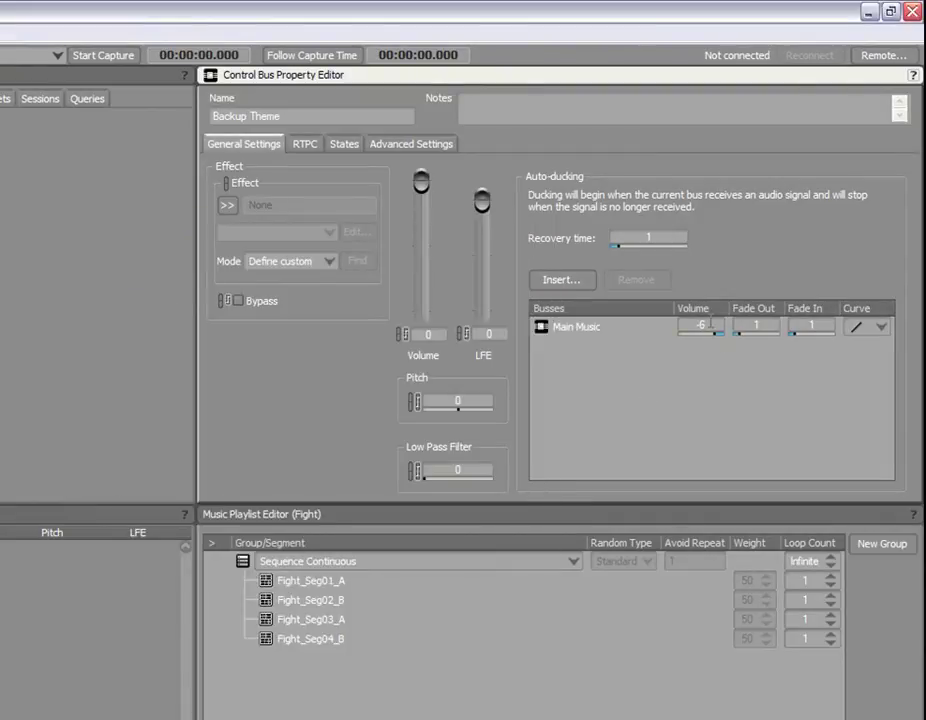
click(705, 325)
key(BackSpace)
text(12)
key(Return)
click(772, 323)
key(BackSpace)
text(0.5)
click(811, 325)
text(0.5)
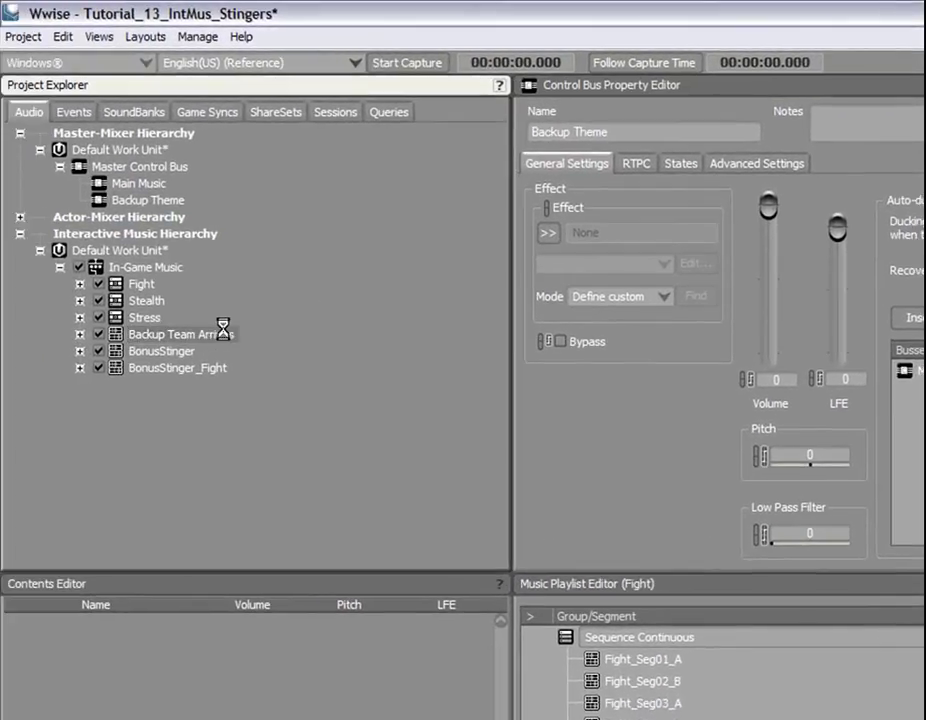
- Override Backup Team Arrives' parent output and route it to the Backup Theme bus
click(583, 220)
click(712, 254)
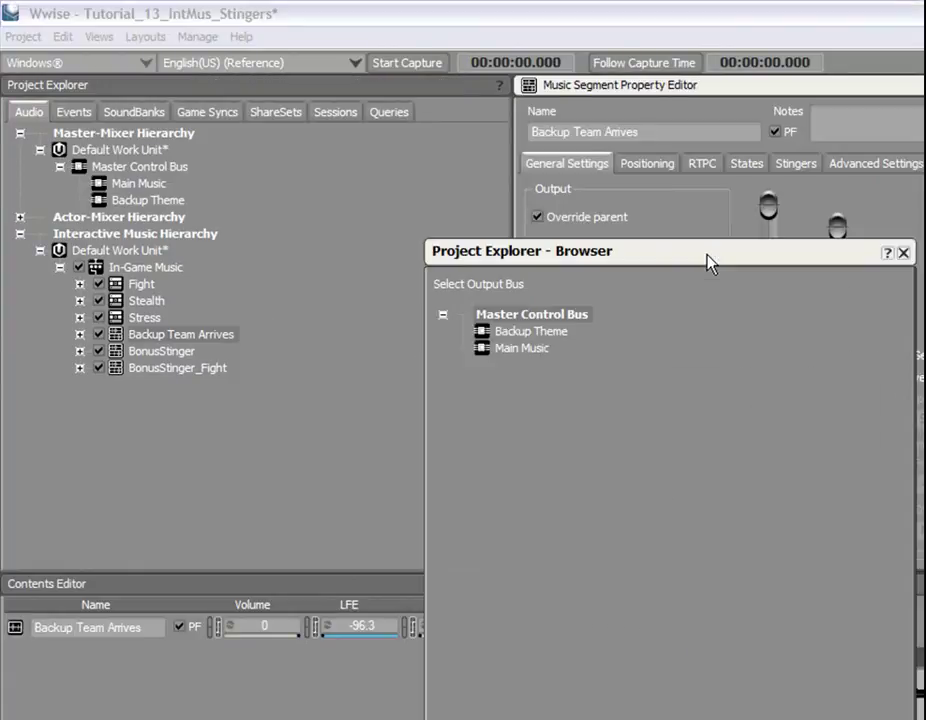
double_click(519, 331)
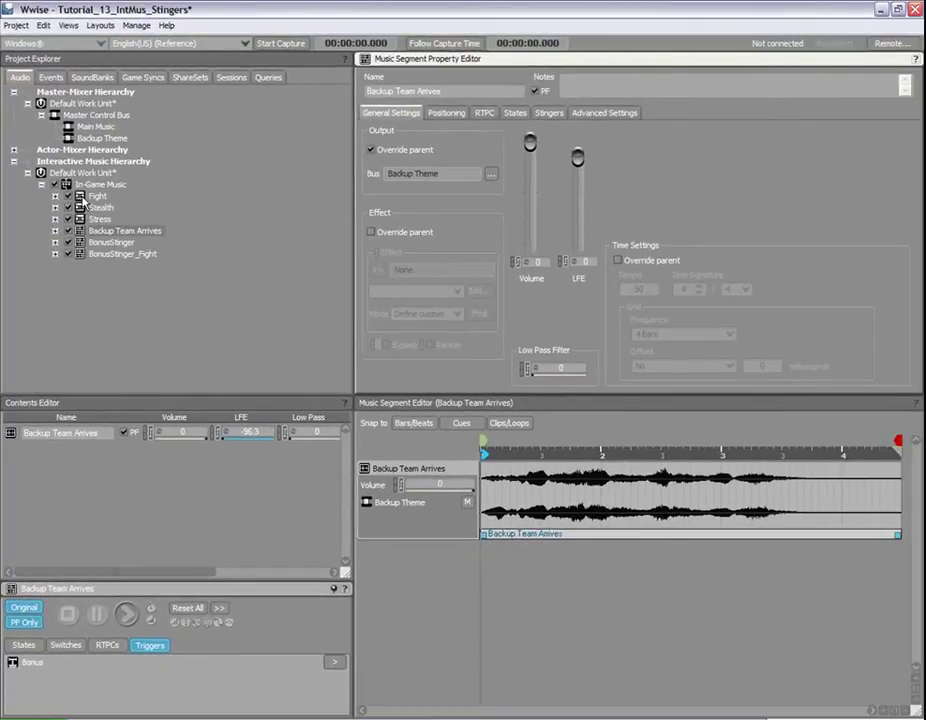
- Select In-Game Music and play it briefly in the transport, then stop playback
click(88, 186)
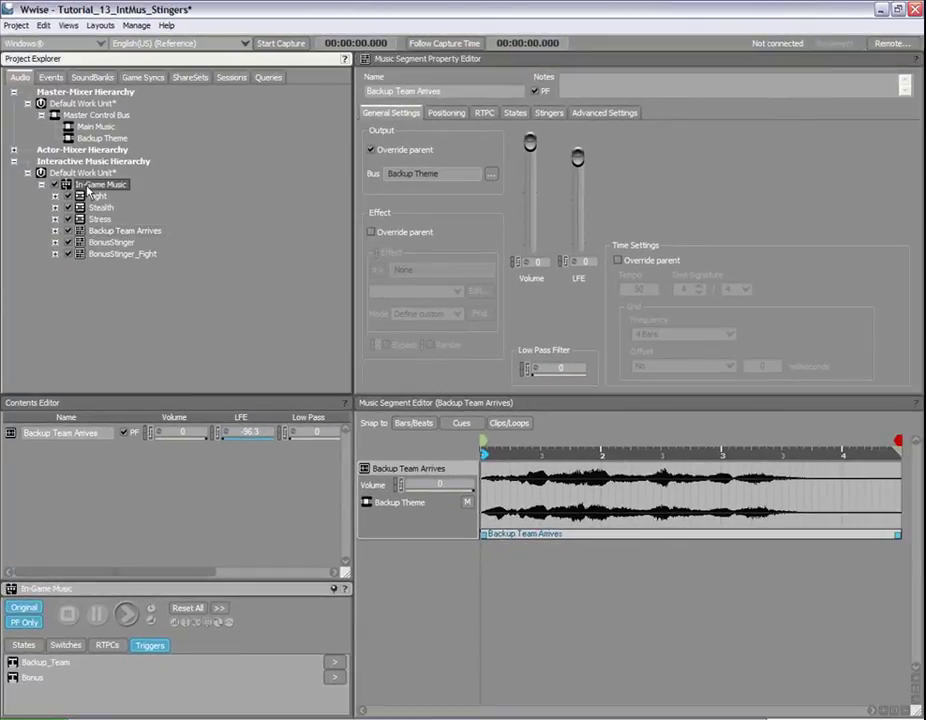
click(126, 614)
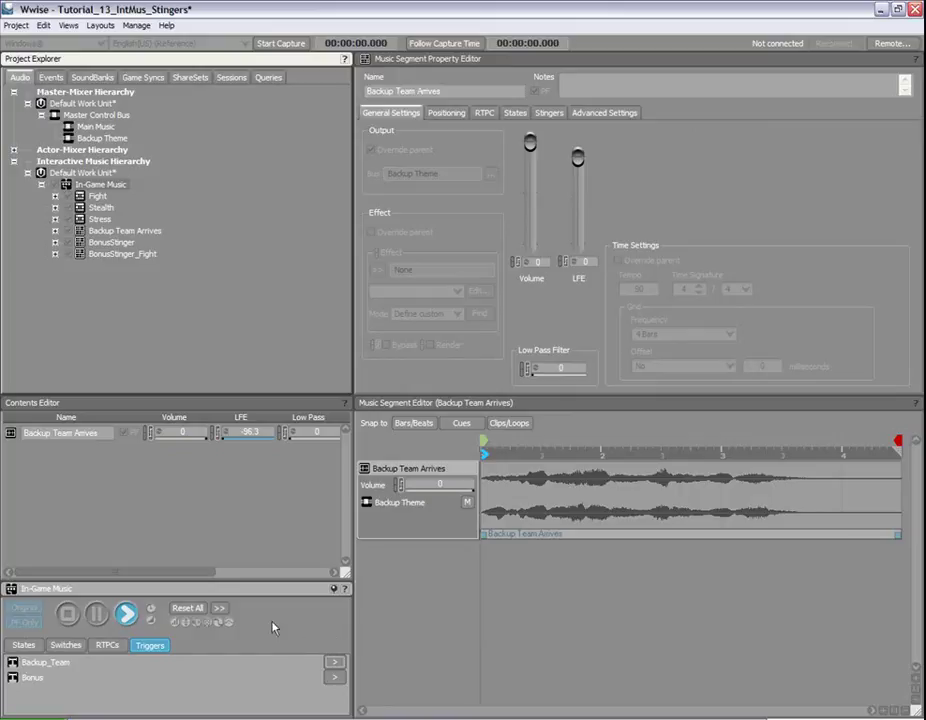
click(67, 614)
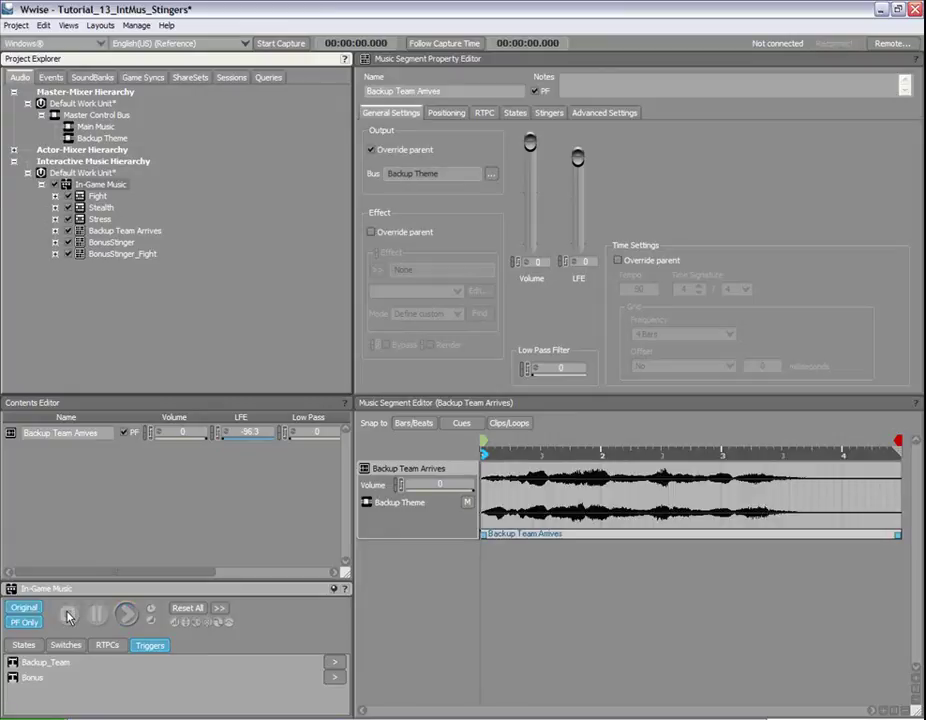